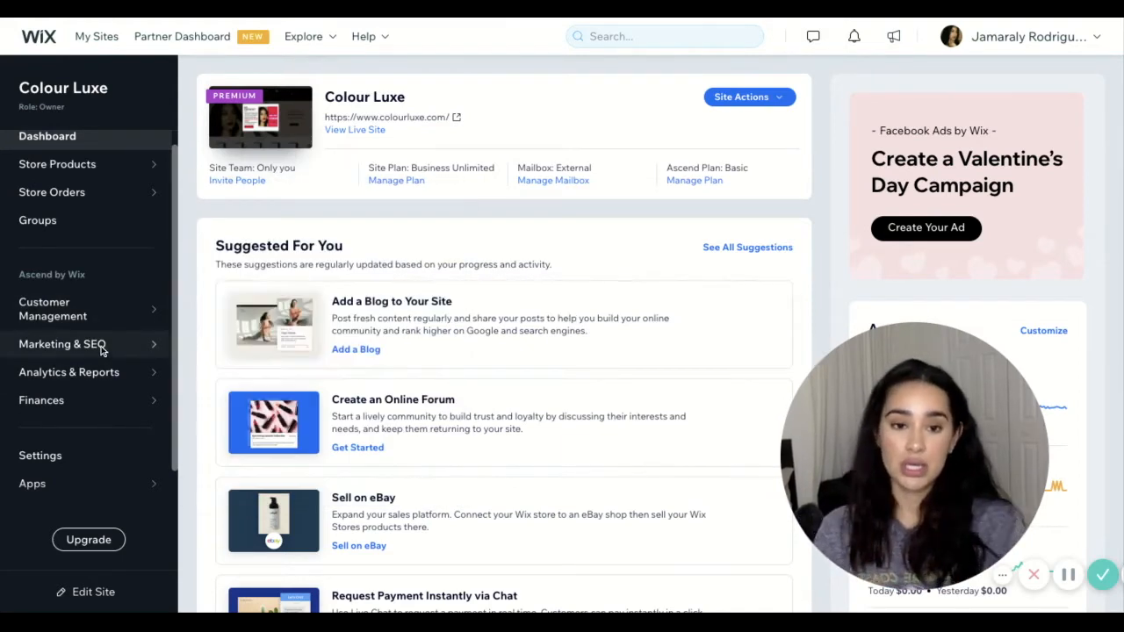
Open the site's Email Marketing page and review the recent campaigns, subscribers and results chart.
{"action": "mouse_move", "coordinate": [101, 350]}
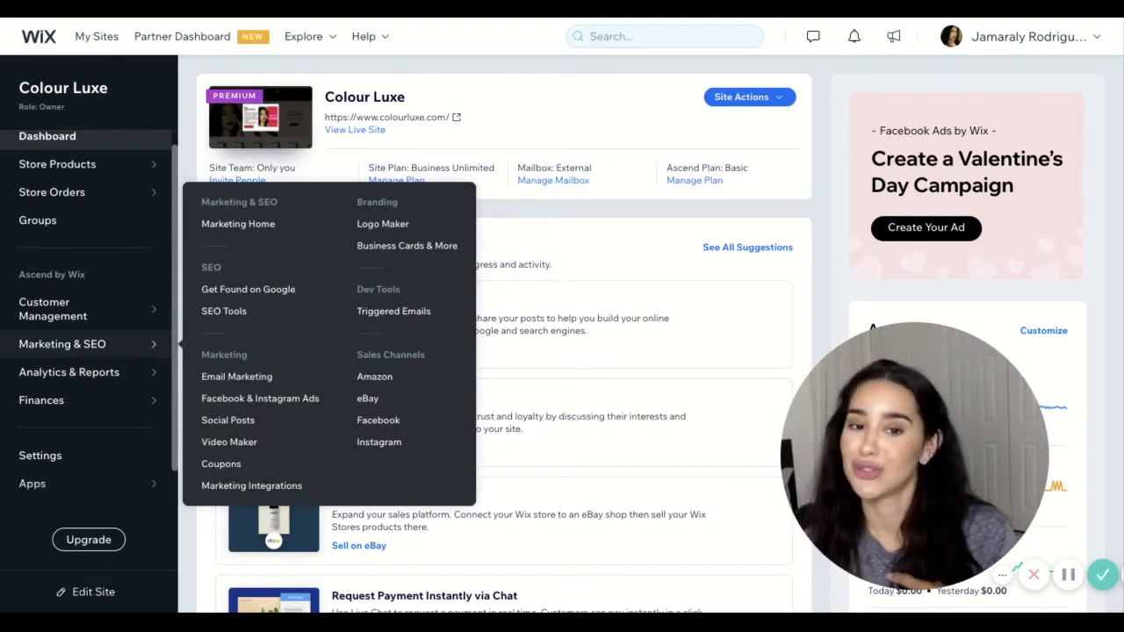
{"action": "left_click", "coordinate": [233, 377]}
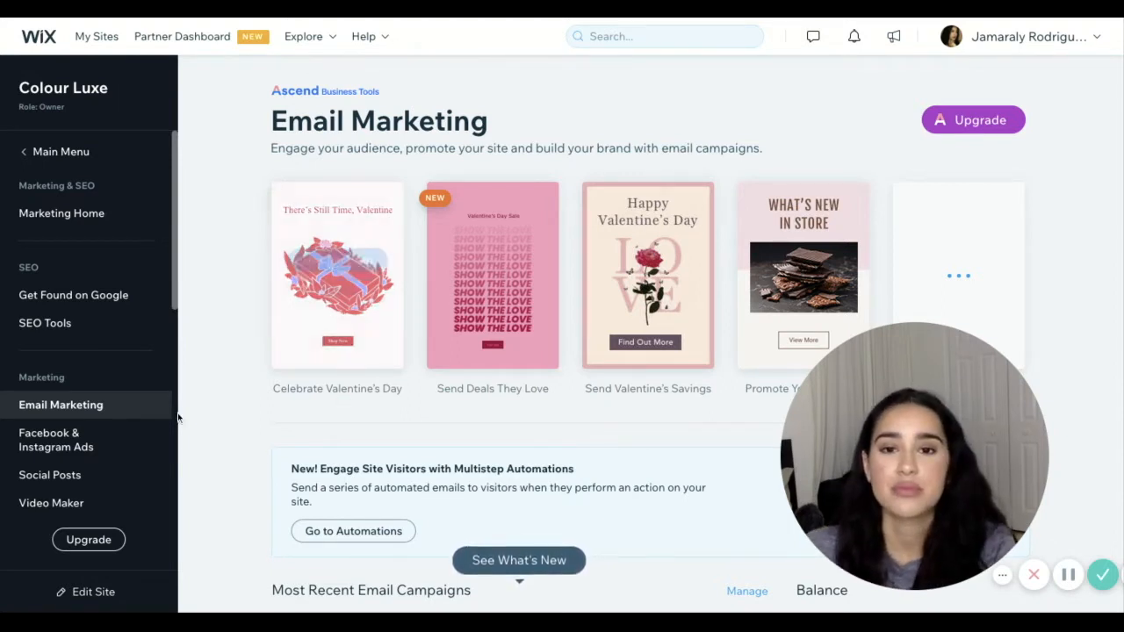
{"action": "scroll", "coordinate": [574, 256], "scroll_direction": "down", "scroll_amount": 3}
{"action": "scroll", "coordinate": [575, 256], "scroll_direction": "down", "scroll_amount": 1}
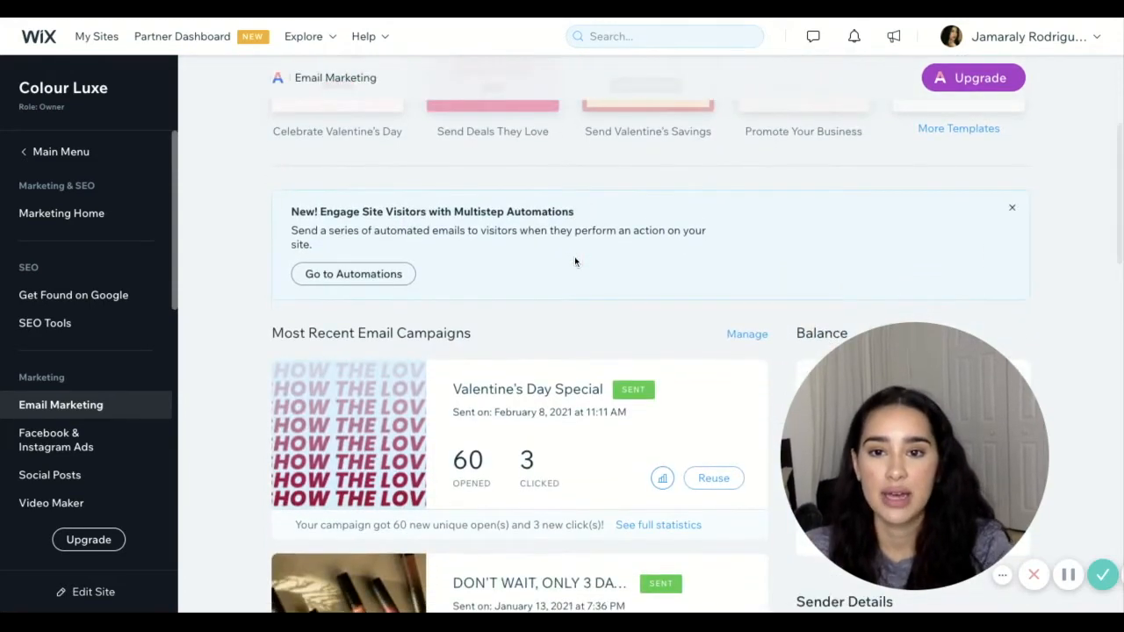
{"action": "scroll", "coordinate": [574, 256], "scroll_direction": "down", "scroll_amount": 3}
{"action": "scroll", "coordinate": [484, 466], "scroll_direction": "down", "scroll_amount": 5}
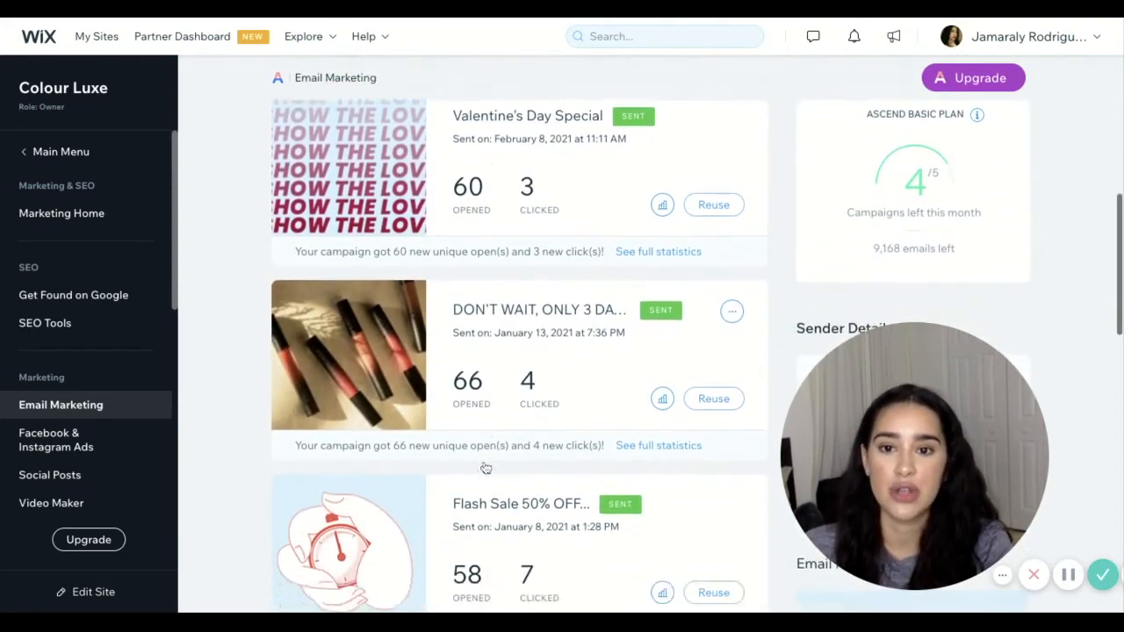
{"action": "scroll", "coordinate": [485, 467], "scroll_direction": "down", "scroll_amount": 7}
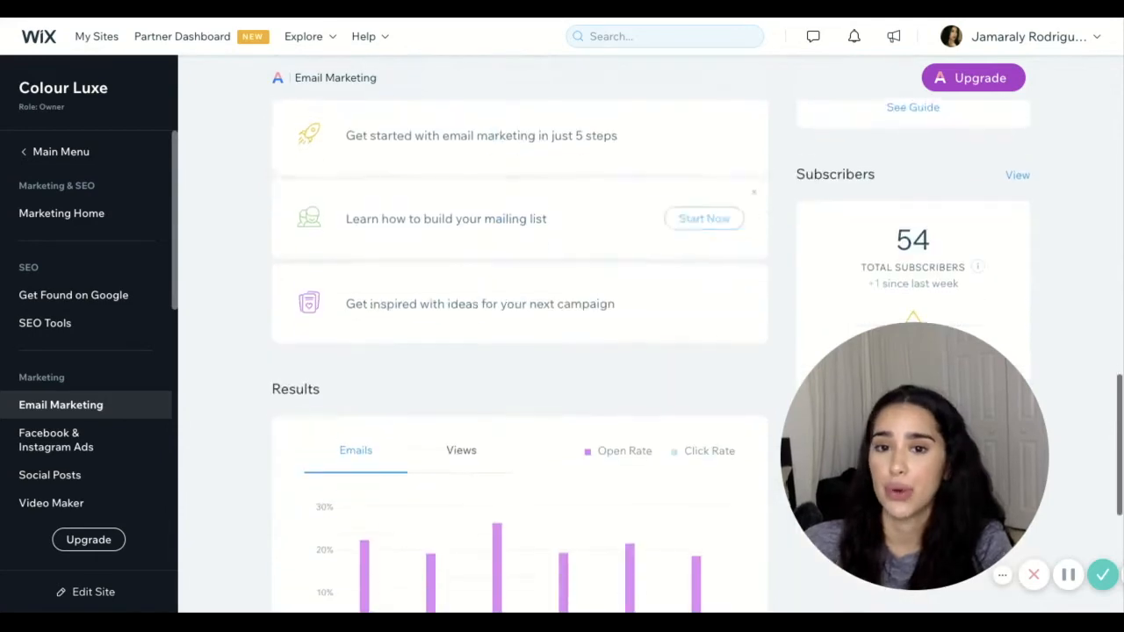
{"action": "scroll", "coordinate": [518, 351], "scroll_direction": "up", "scroll_amount": 10}
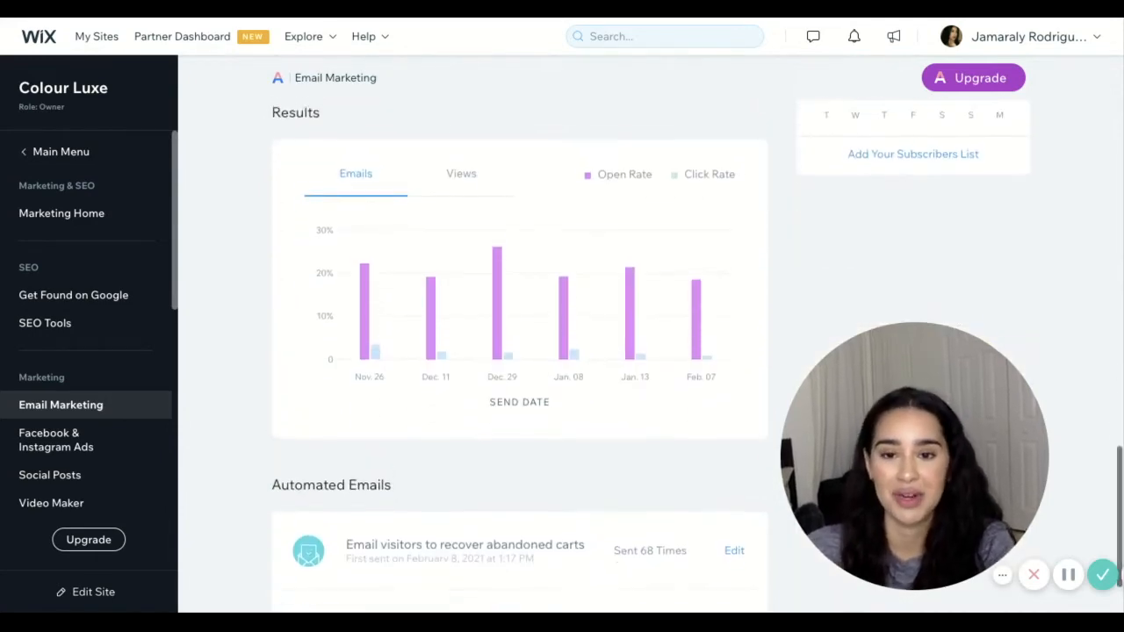
{"action": "scroll", "coordinate": [519, 351], "scroll_direction": "up", "scroll_amount": 8}
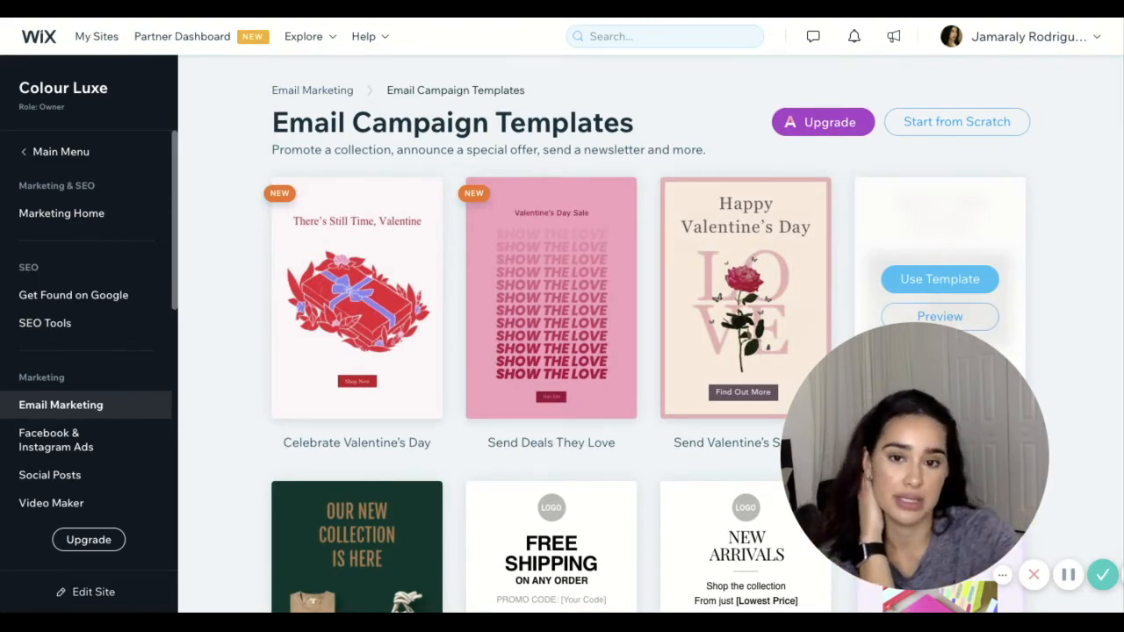
Start a new email campaign from the Send Deals They Love template.
{"action": "mouse_move", "coordinate": [581, 253]}
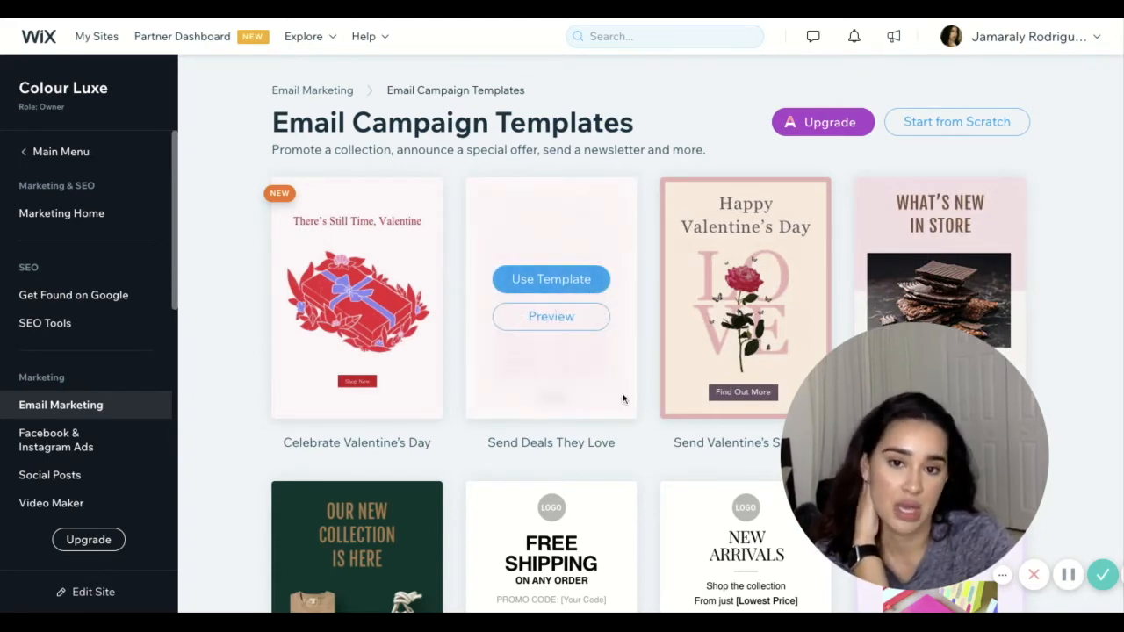
{"action": "left_click", "coordinate": [563, 281]}
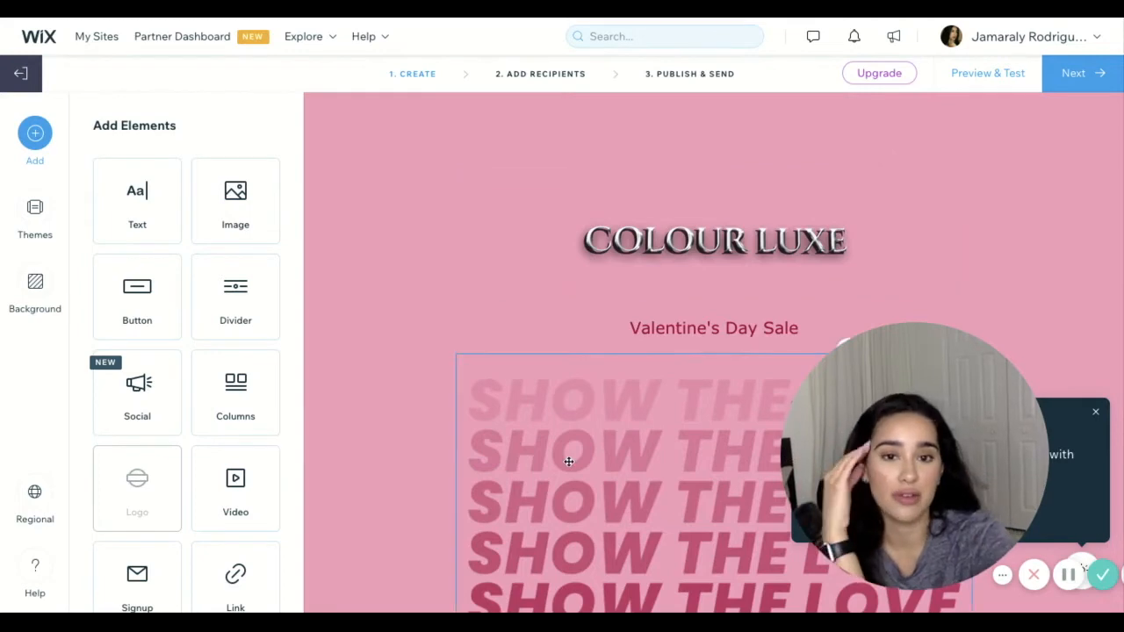
{"action": "scroll", "coordinate": [568, 462], "scroll_direction": "down", "scroll_amount": 2}
{"action": "scroll", "coordinate": [571, 462], "scroll_direction": "up", "scroll_amount": 1}
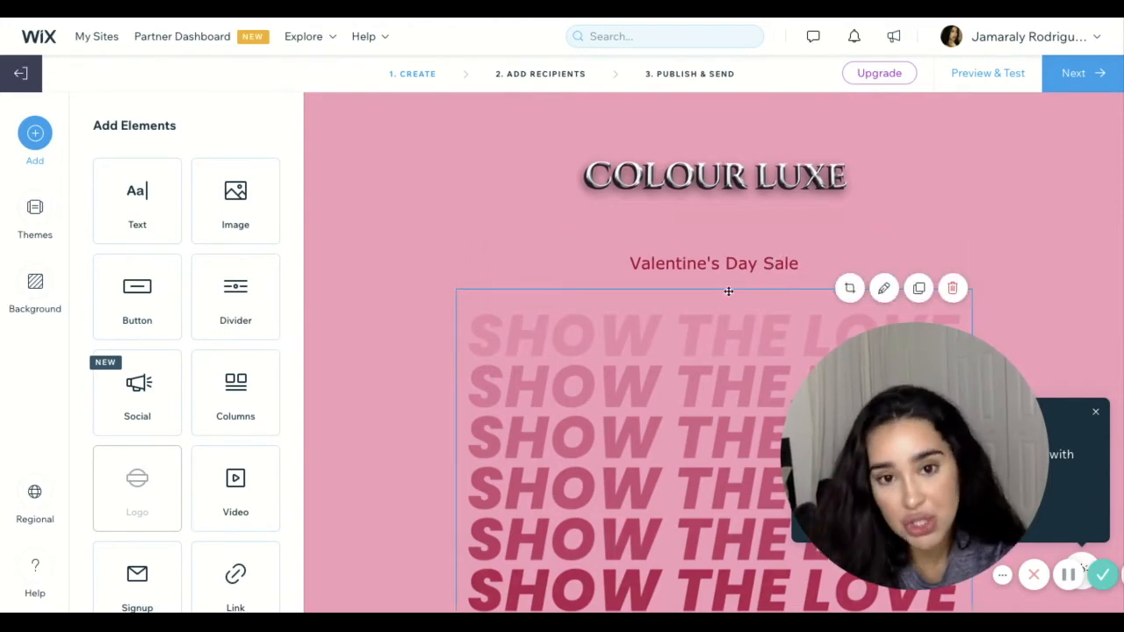
Open the text settings of the Valentine's Day Sale heading, show its available fonts and examine the rest of the email.
{"action": "left_click", "coordinate": [672, 261]}
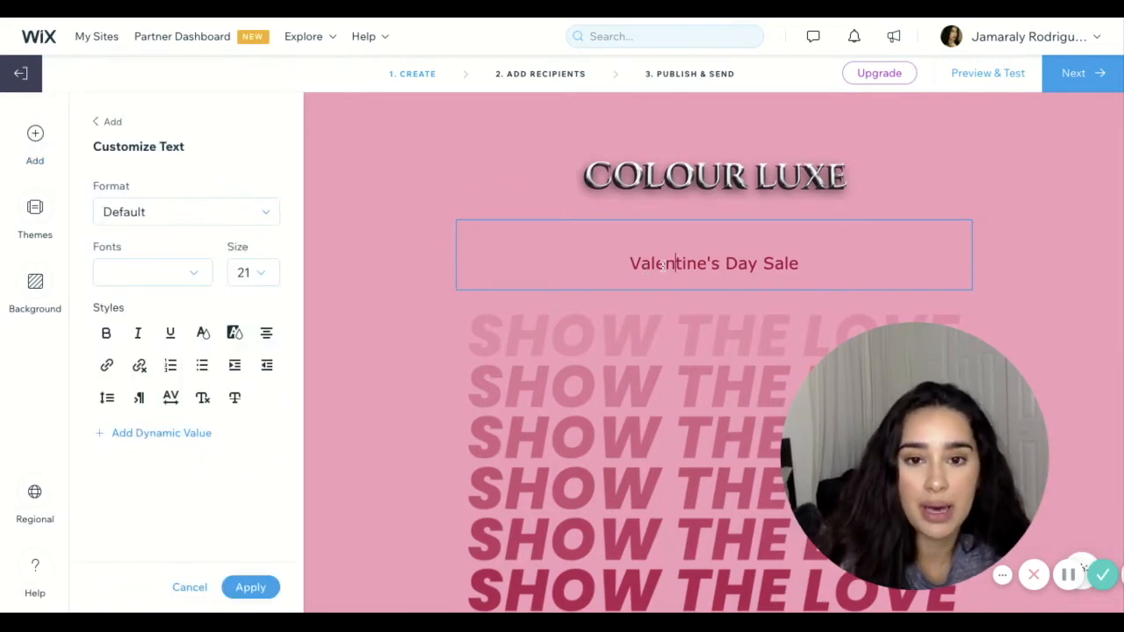
{"action": "left_click", "coordinate": [197, 275]}
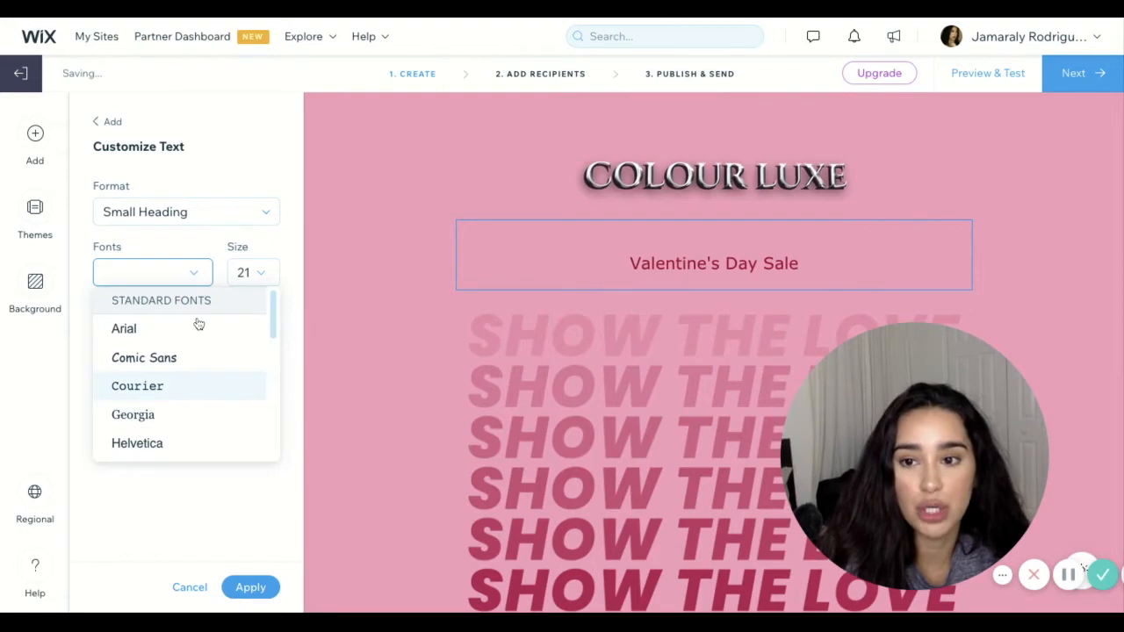
{"action": "scroll", "coordinate": [417, 348], "scroll_direction": "down", "scroll_amount": 2}
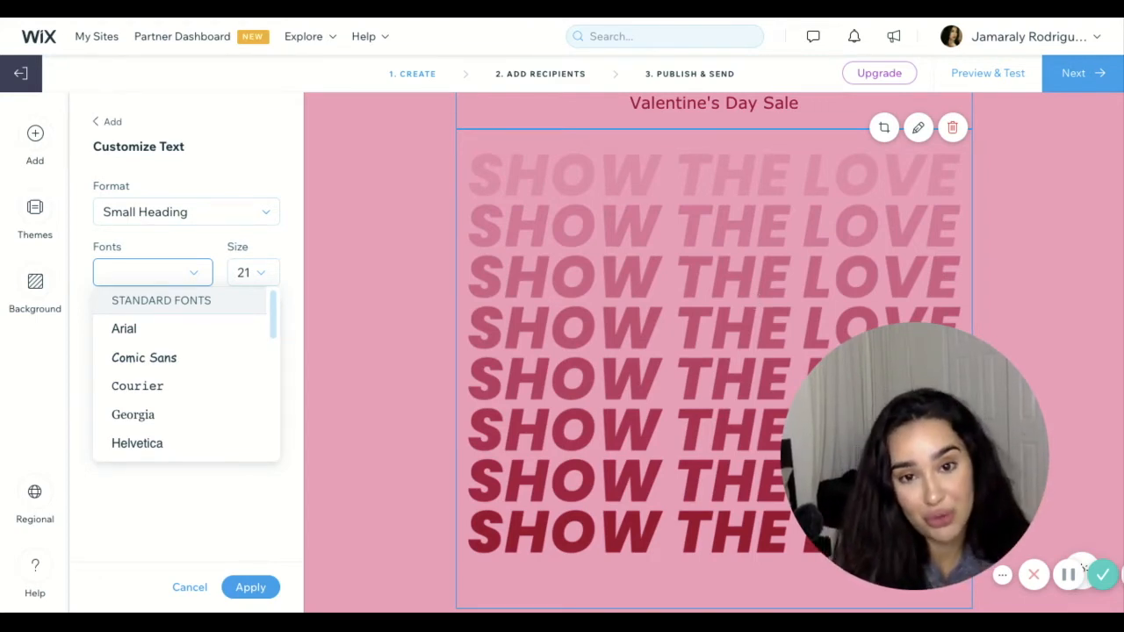
{"action": "scroll", "coordinate": [715, 355], "scroll_direction": "down", "scroll_amount": 4}
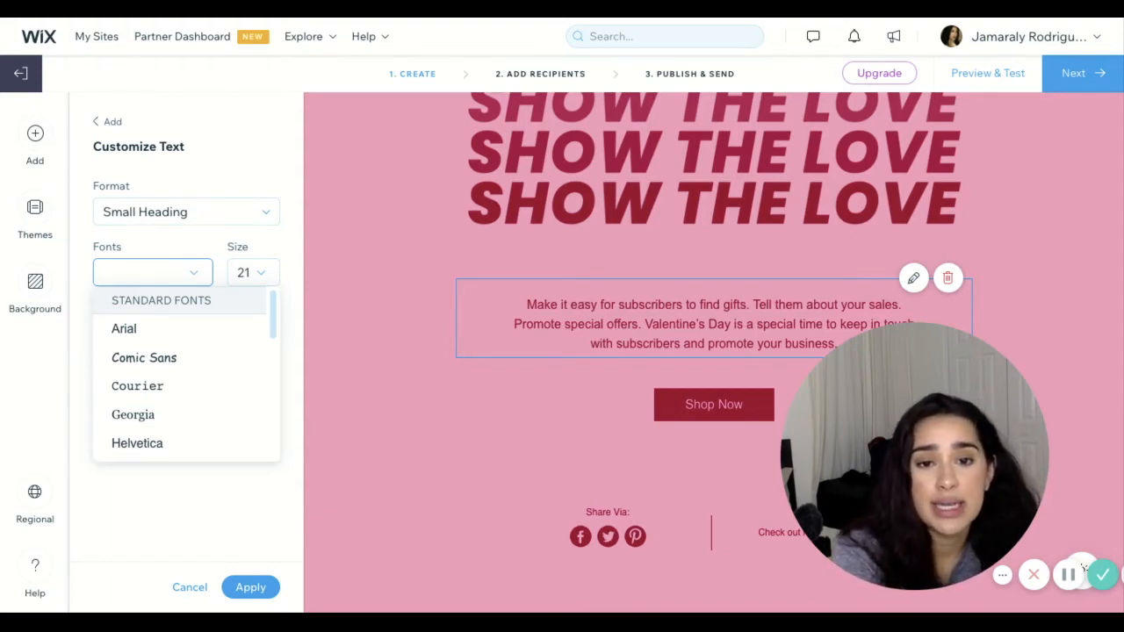
Open the Shop Now button's content settings and inspect its button text and web address.
{"action": "left_click", "coordinate": [720, 408]}
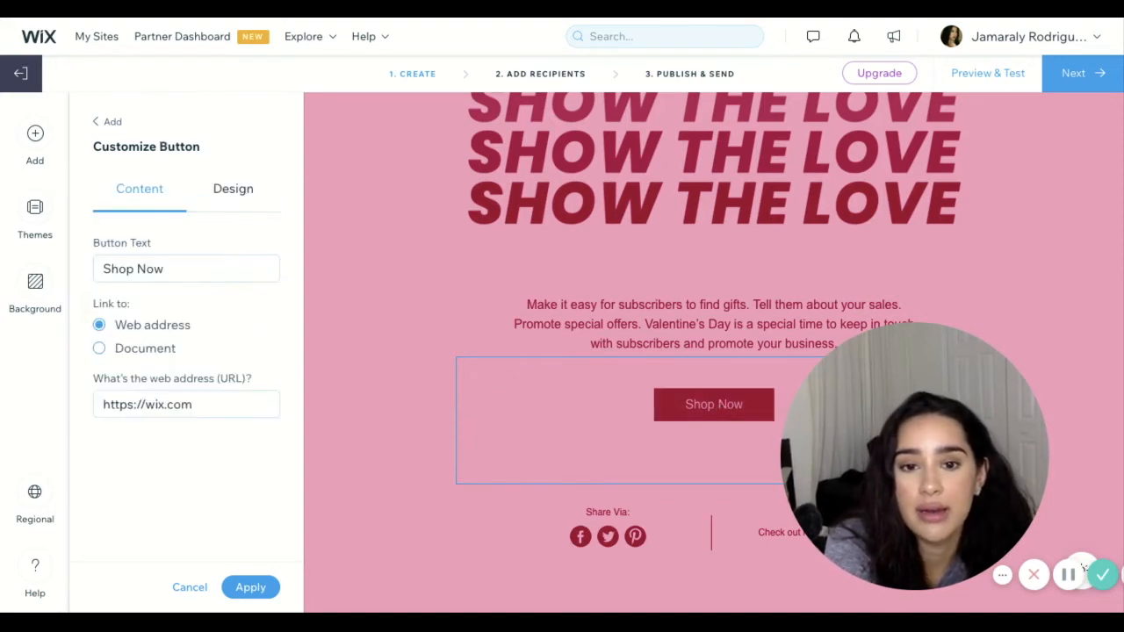
{"action": "left_click", "coordinate": [175, 270]}
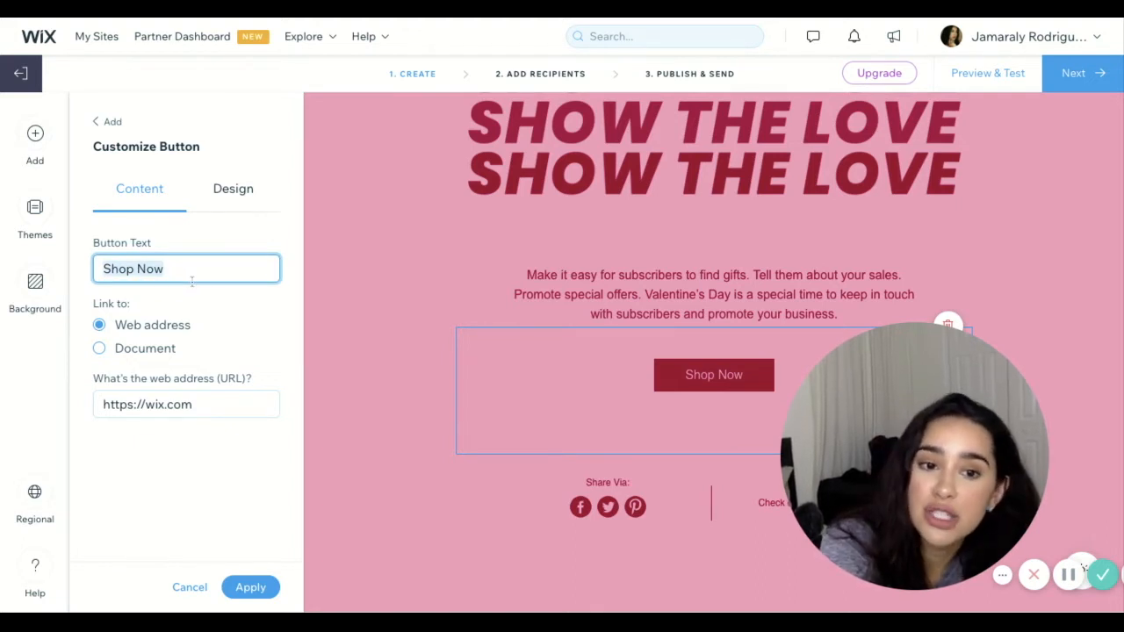
{"action": "left_click", "coordinate": [233, 411]}
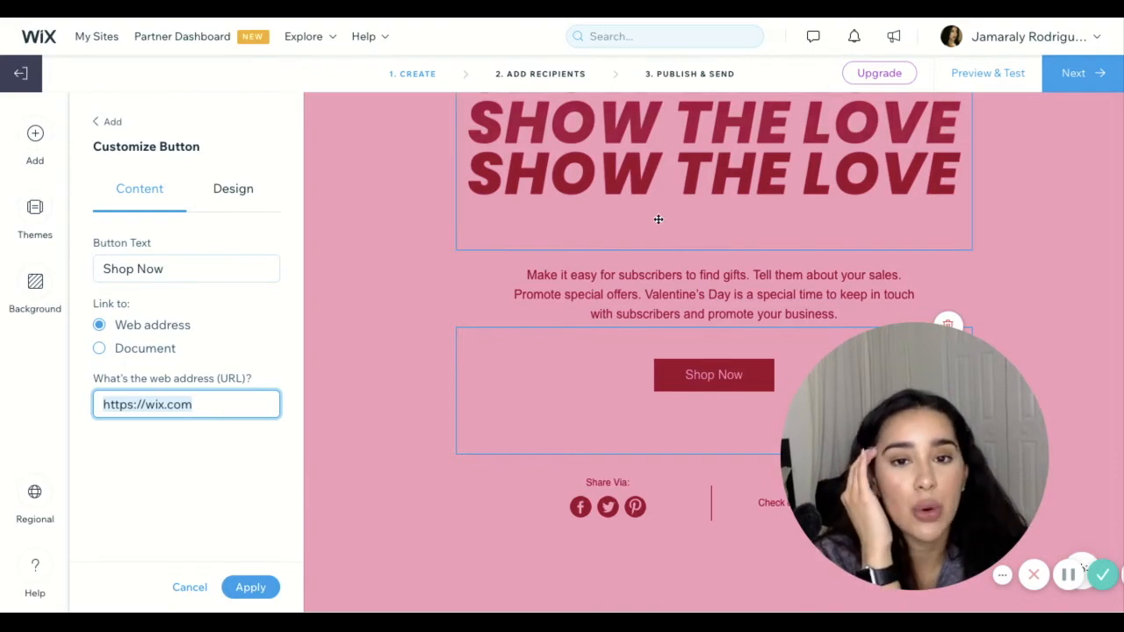
{"action": "scroll", "coordinate": [657, 218], "scroll_direction": "up", "scroll_amount": 3}
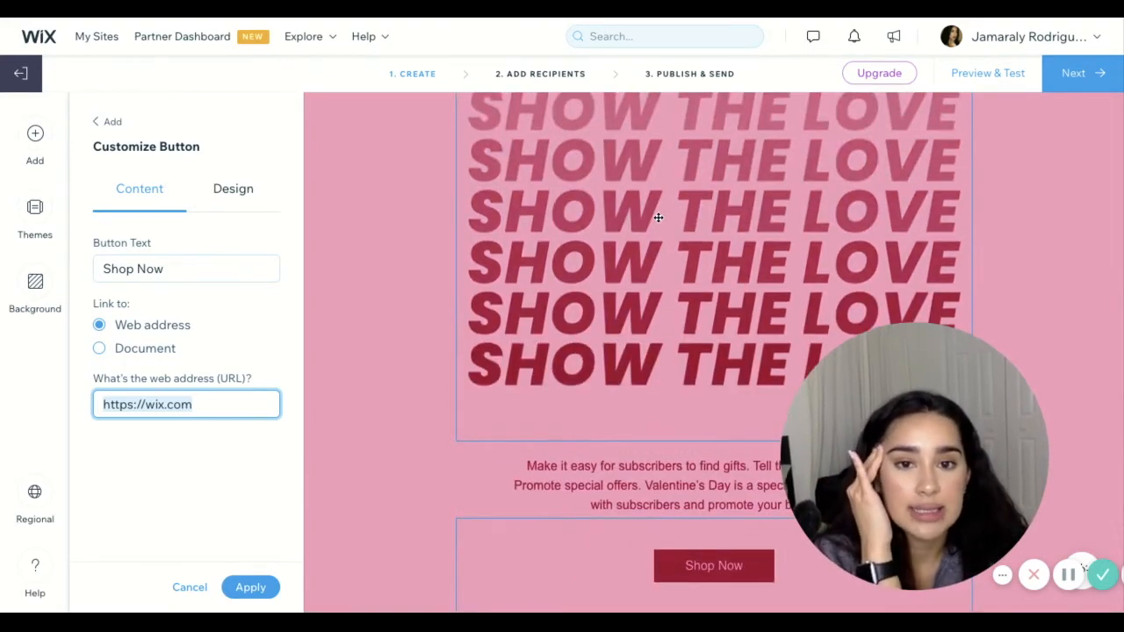
{"action": "left_click", "coordinate": [657, 217]}
{"action": "scroll", "coordinate": [609, 234], "scroll_direction": "up", "scroll_amount": 2}
{"action": "left_click", "coordinate": [266, 317]}
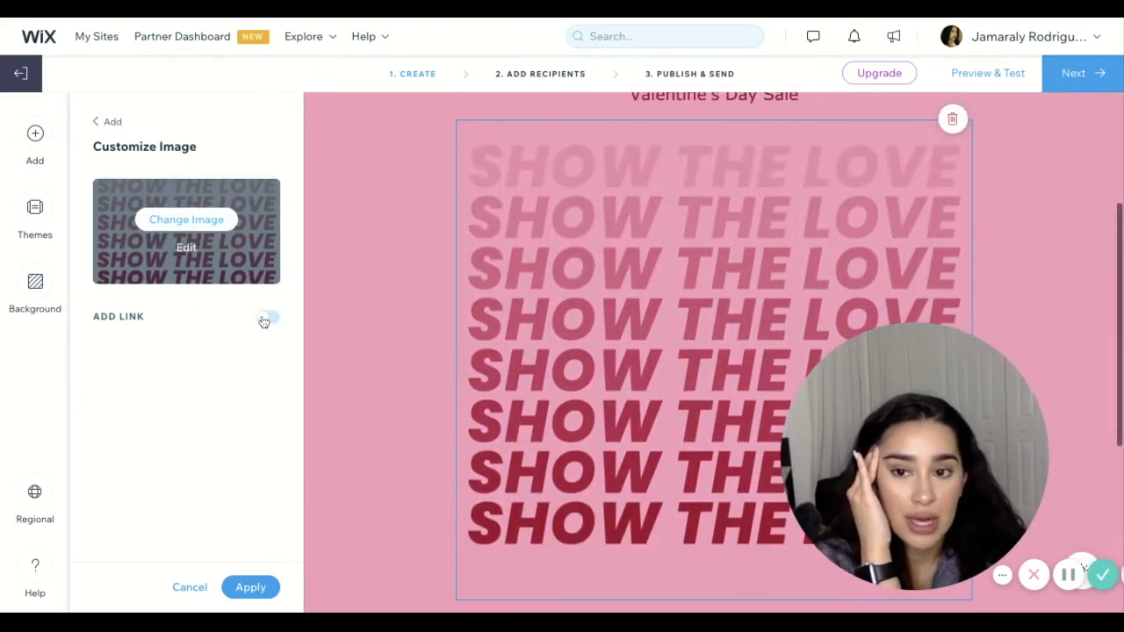
{"action": "left_click", "coordinate": [225, 378]}
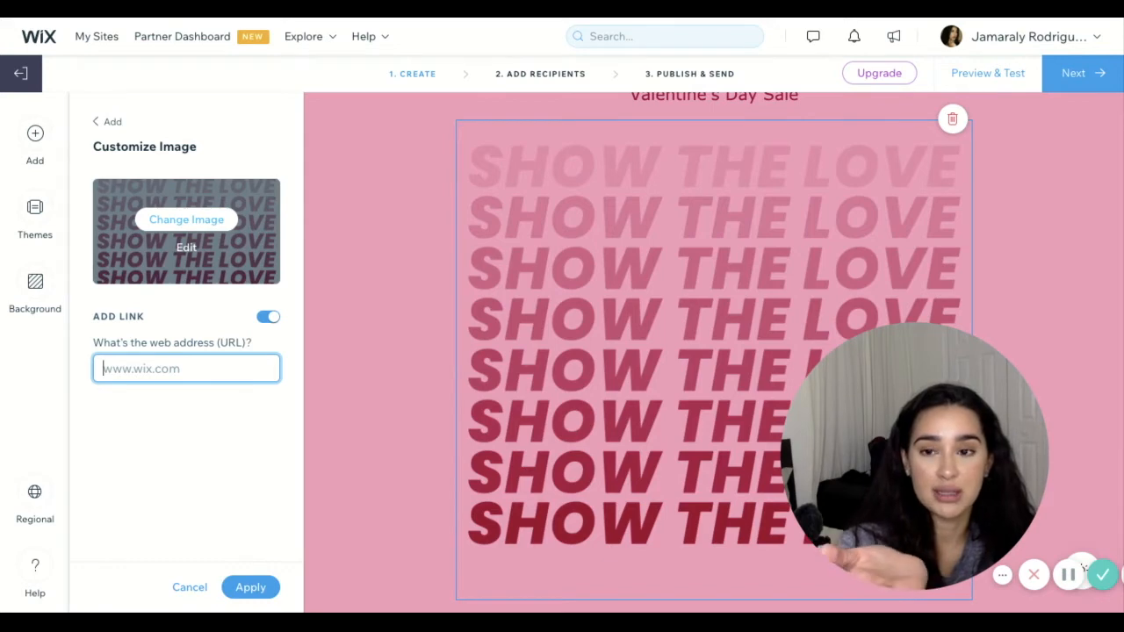
{"action": "left_click", "coordinate": [203, 591]}
Add a columns block with an image beside text and a button, placed above the email's body paragraph.
{"action": "scroll", "coordinate": [739, 289], "scroll_direction": "down", "scroll_amount": 5}
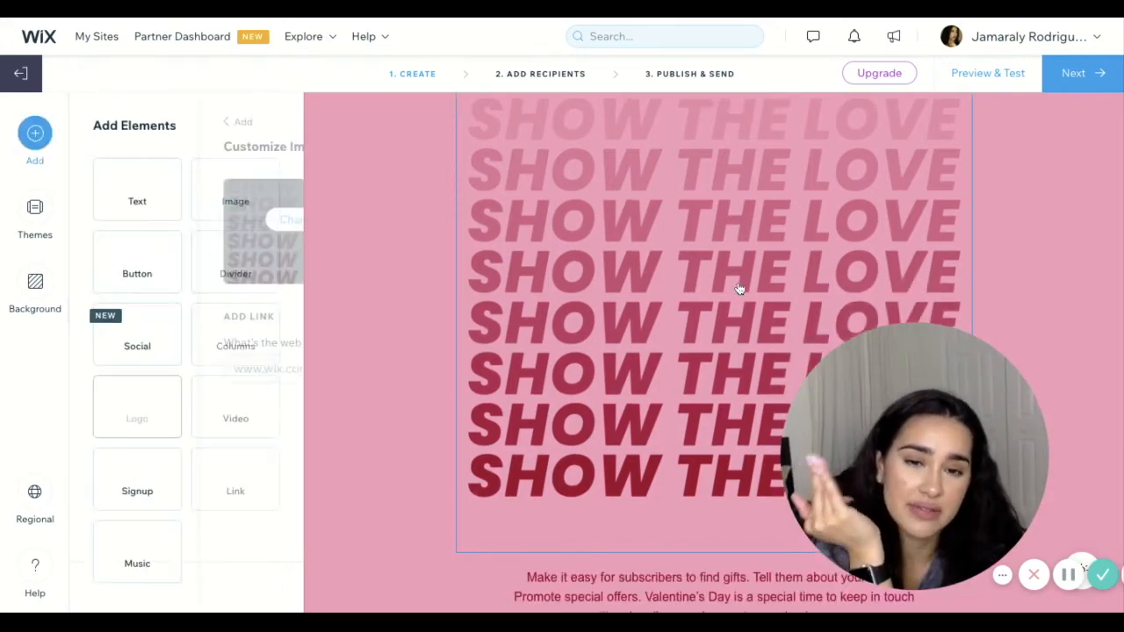
{"action": "scroll", "coordinate": [739, 342], "scroll_direction": "down", "scroll_amount": 1}
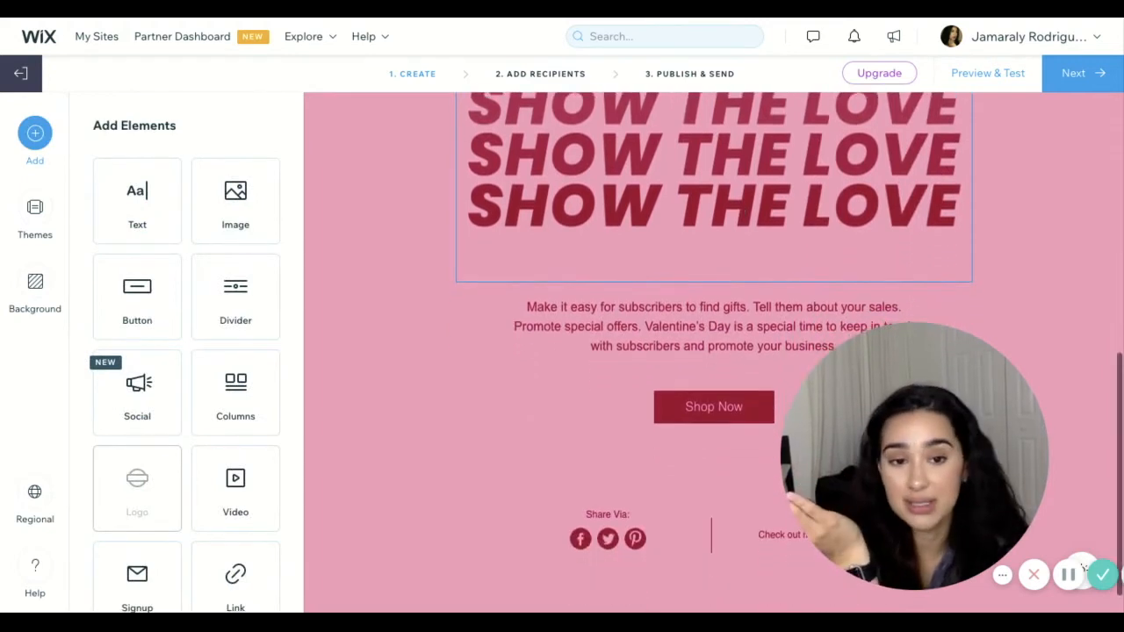
{"action": "scroll", "coordinate": [739, 343], "scroll_direction": "down", "scroll_amount": 1}
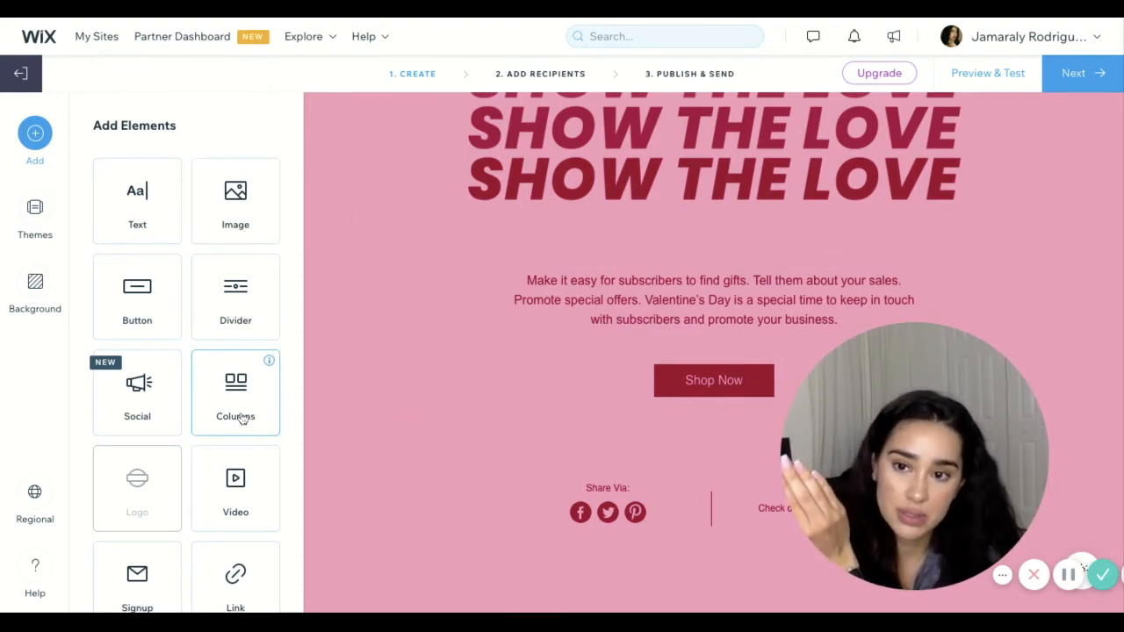
{"action": "left_click", "coordinate": [242, 419]}
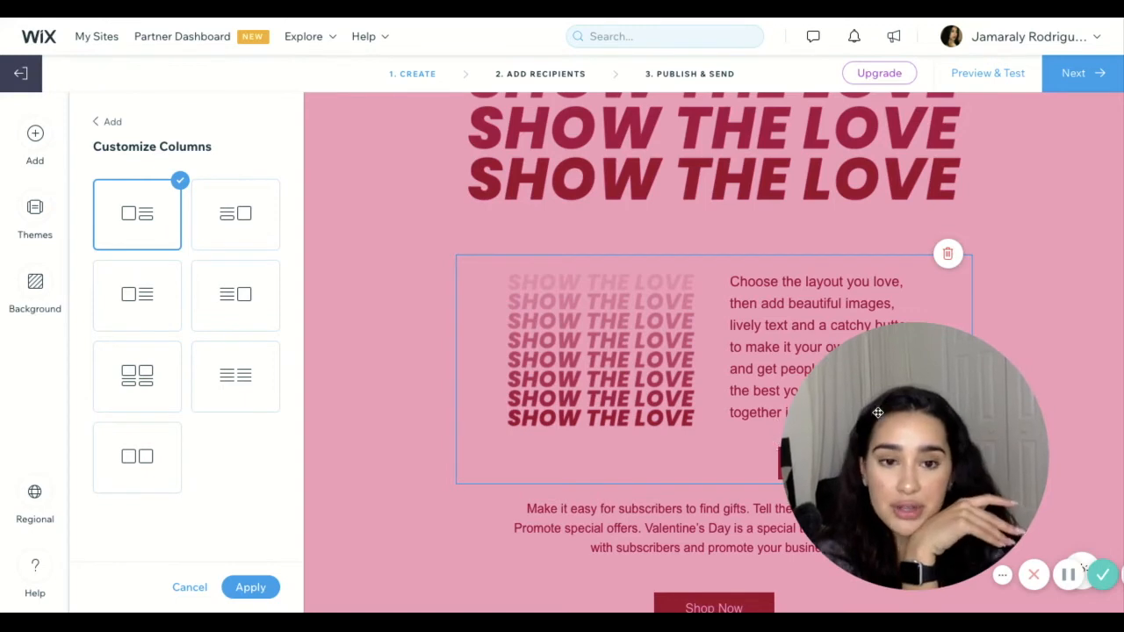
{"action": "mouse_move", "coordinate": [946, 405]}
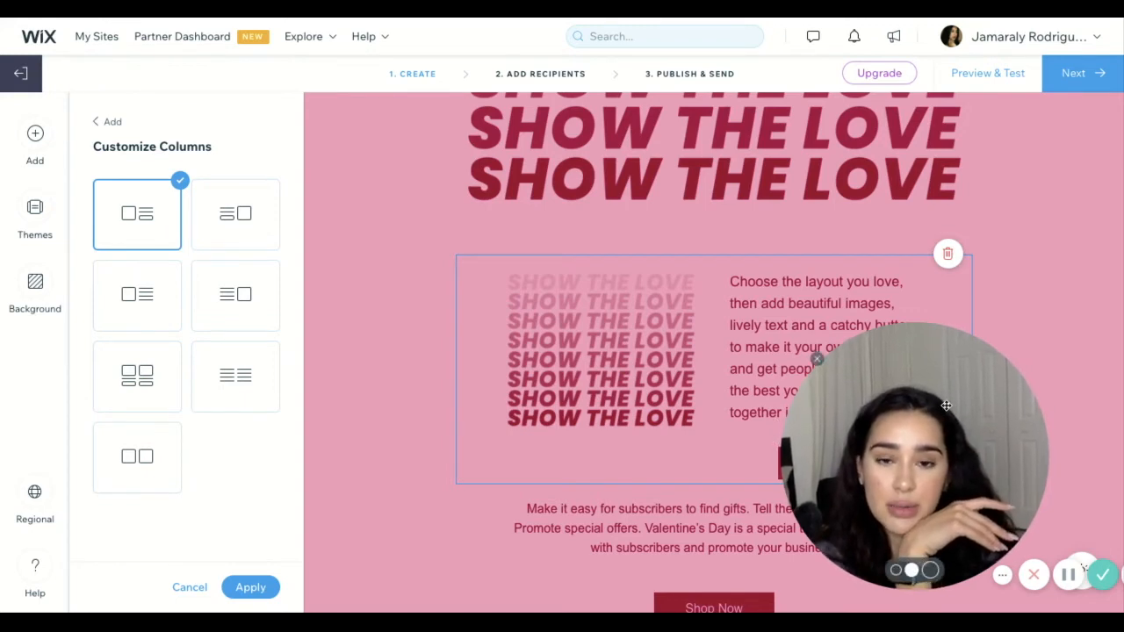
{"action": "left_click_drag", "start_coordinate": [947, 405], "coordinate": [406, 409]}
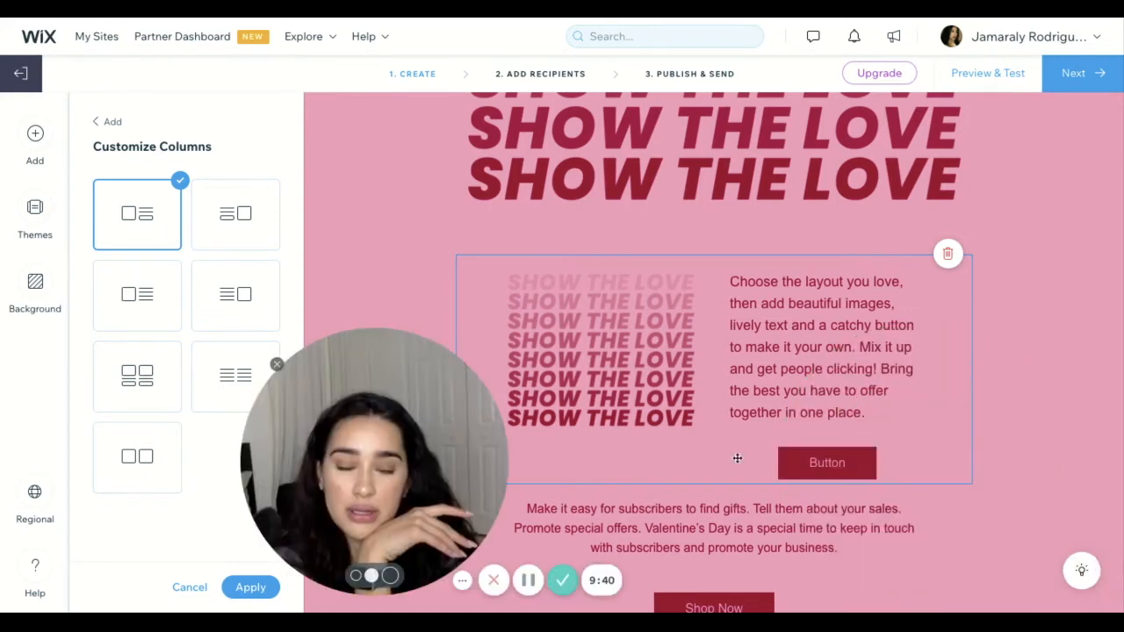
{"action": "left_click", "coordinate": [926, 509]}
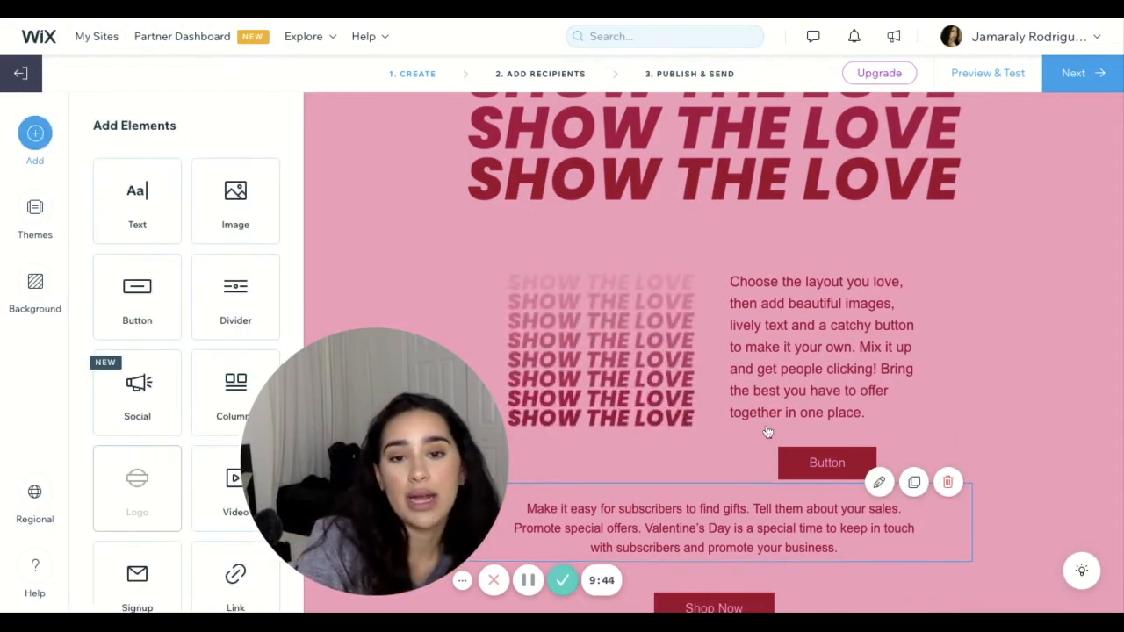
{"action": "left_click", "coordinate": [601, 358]}
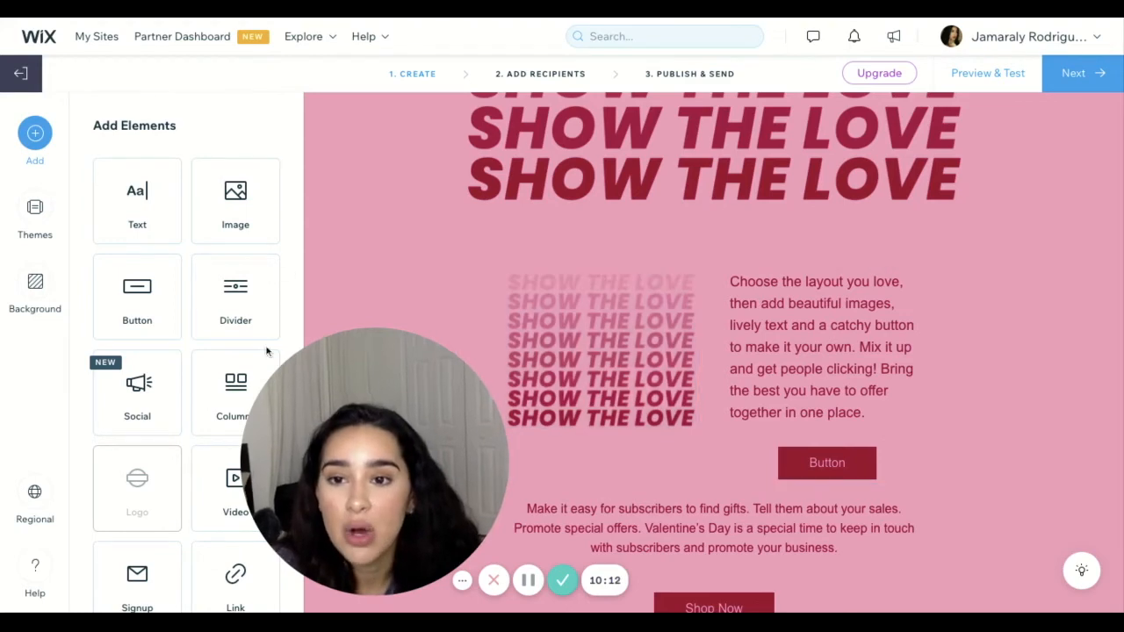
{"action": "left_click", "coordinate": [689, 399]}
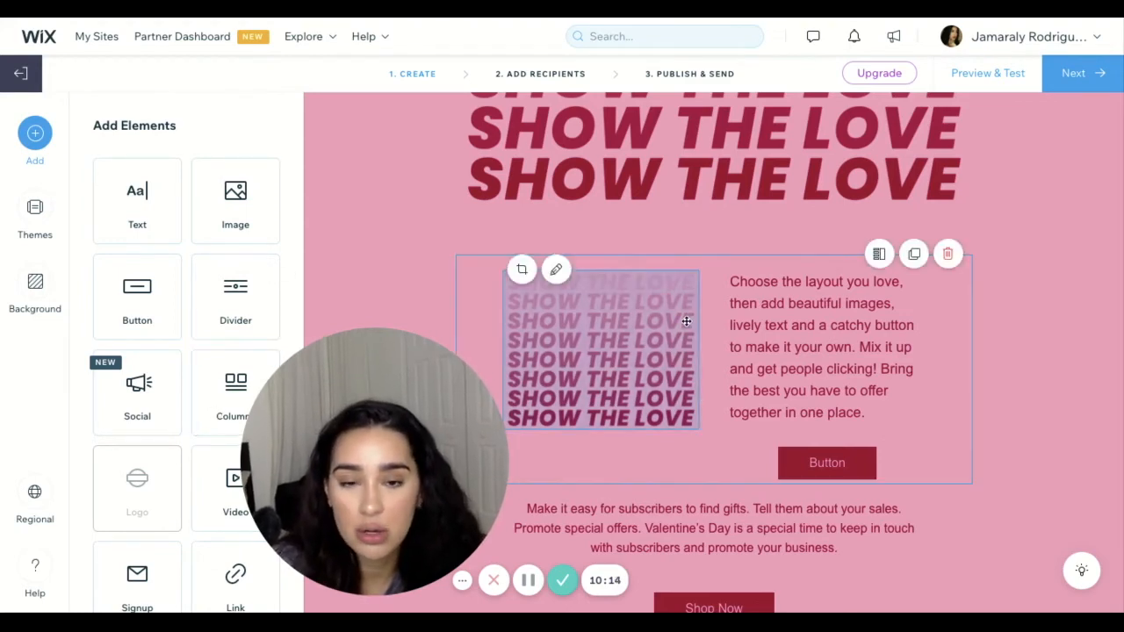
{"action": "left_click", "coordinate": [627, 321]}
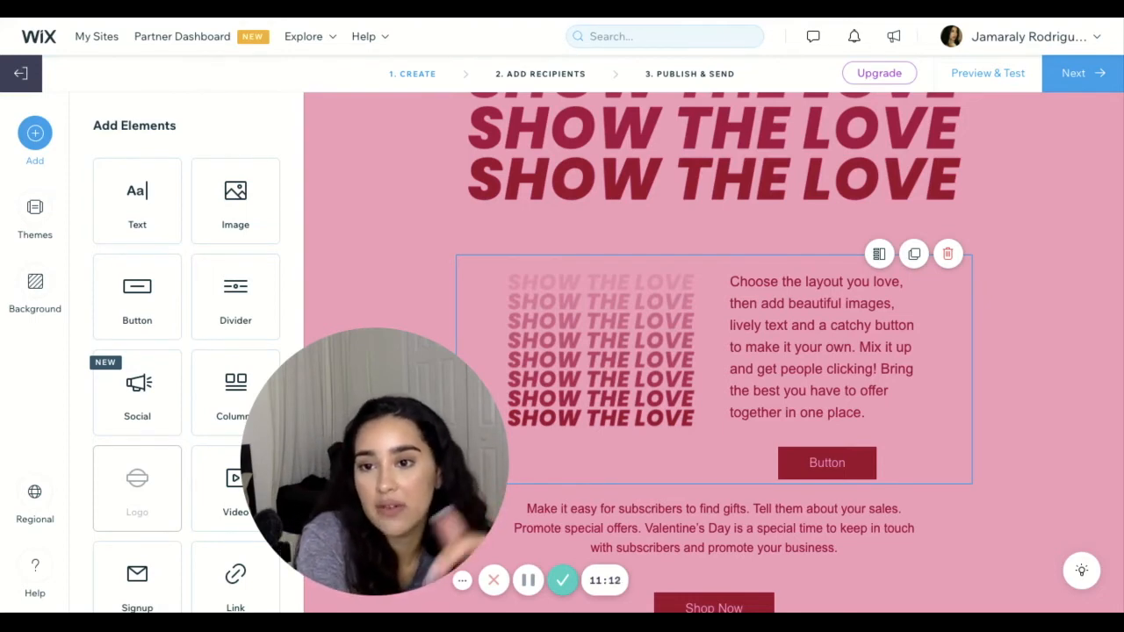
Open the email's background options and browse the site files for a background image without choosing one.
{"action": "left_click", "coordinate": [36, 299]}
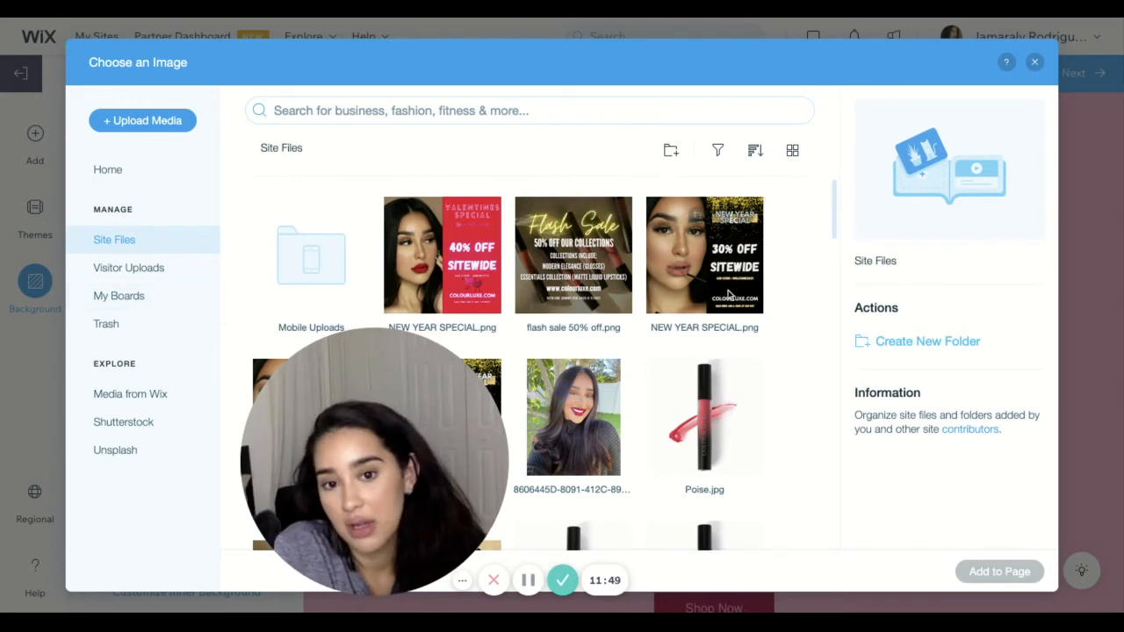
{"action": "scroll", "coordinate": [729, 296], "scroll_direction": "down", "scroll_amount": 5}
{"action": "scroll", "coordinate": [729, 296], "scroll_direction": "down", "scroll_amount": 3}
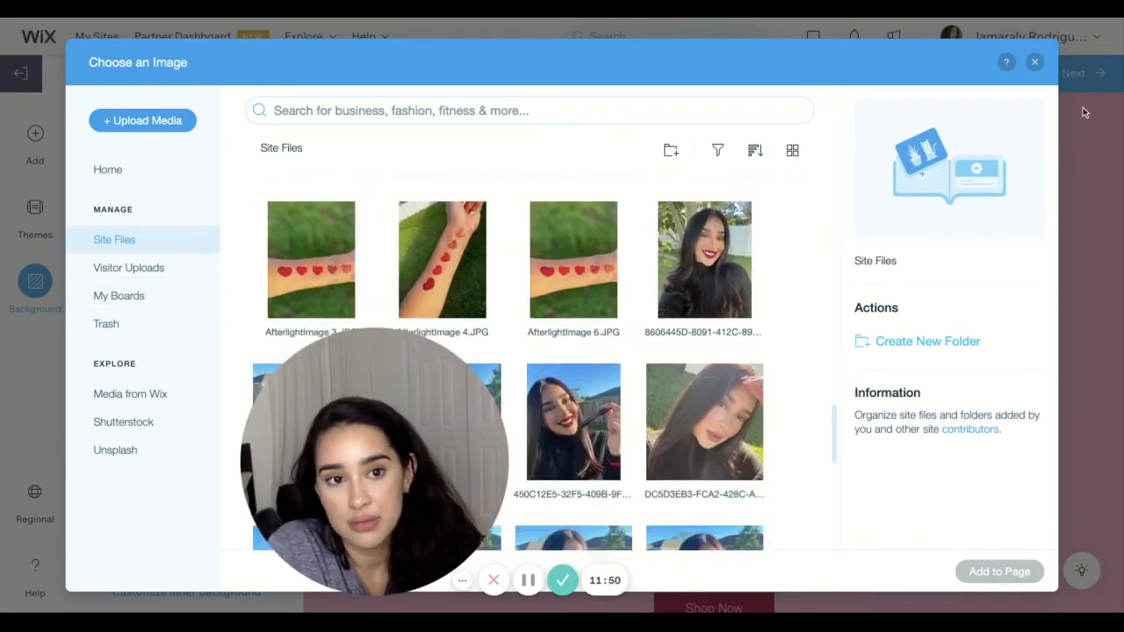
{"action": "left_click", "coordinate": [1035, 64]}
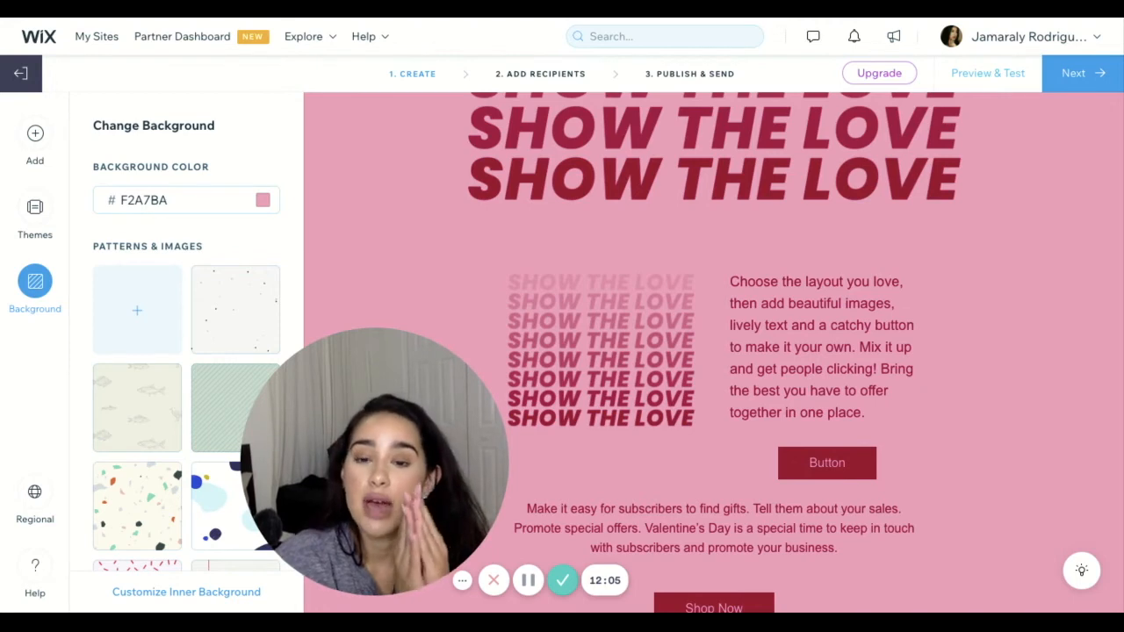
Preview the email campaign in desktop and mobile view.
{"action": "left_click", "coordinate": [987, 73]}
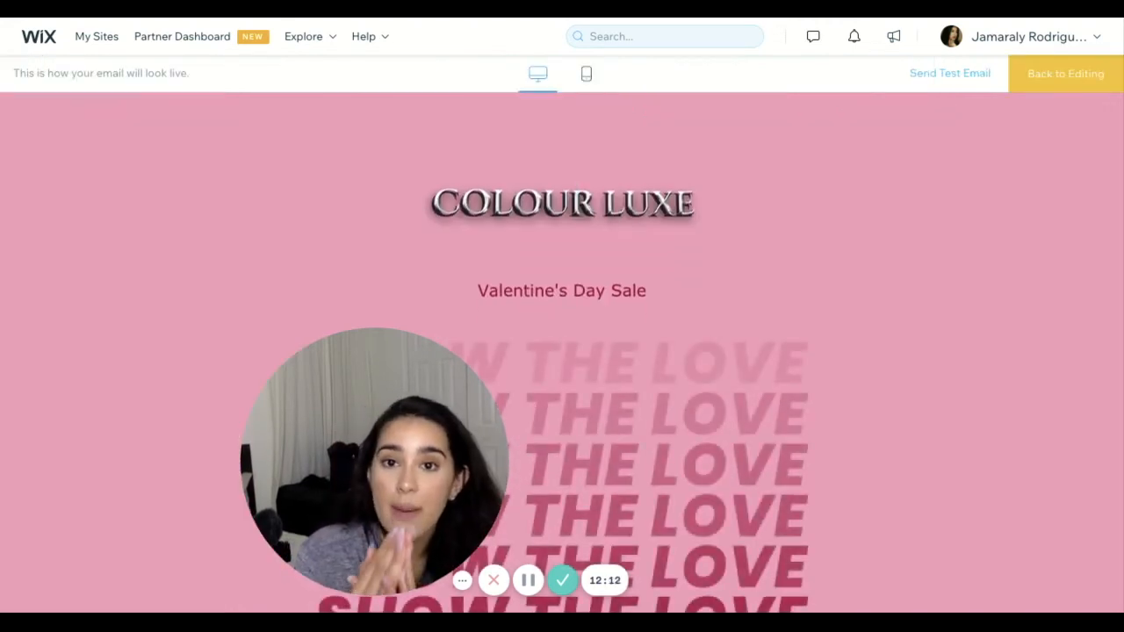
{"action": "left_click", "coordinate": [586, 77]}
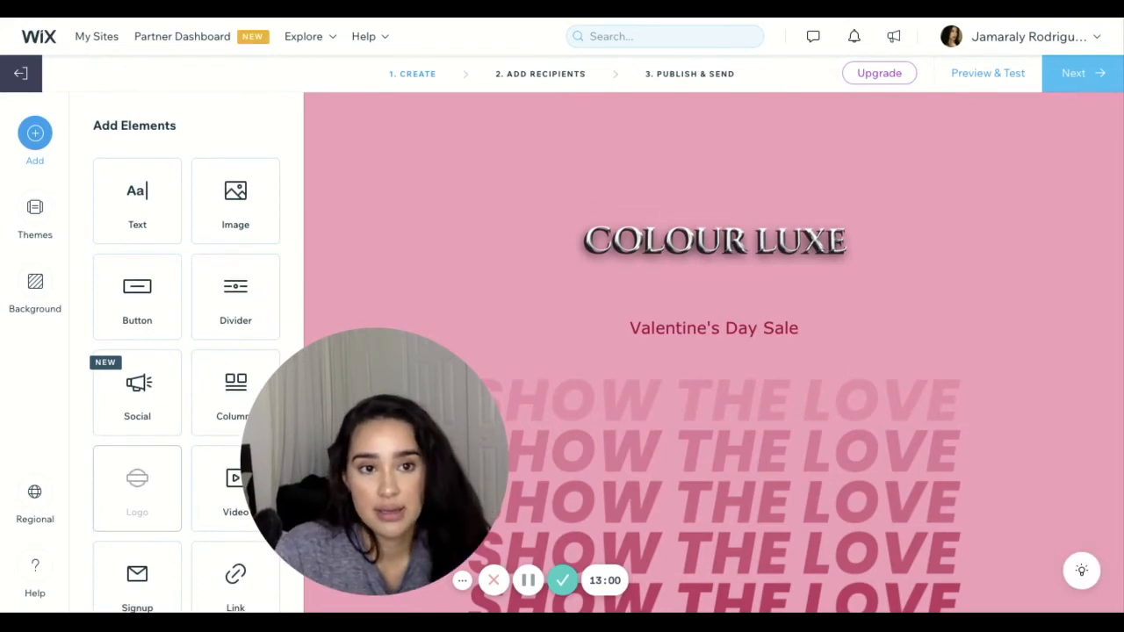
Proceed to the campaign's recipients stage, review the active contact labels and add the All label as recipients.
{"action": "left_click", "coordinate": [1083, 74]}
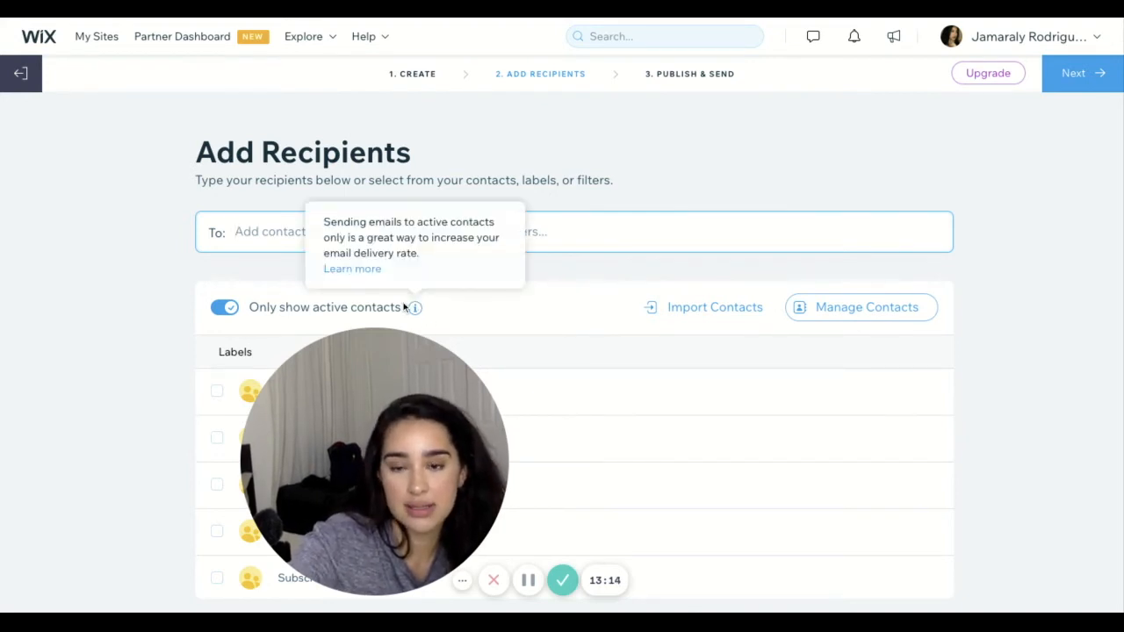
{"action": "mouse_move", "coordinate": [416, 314]}
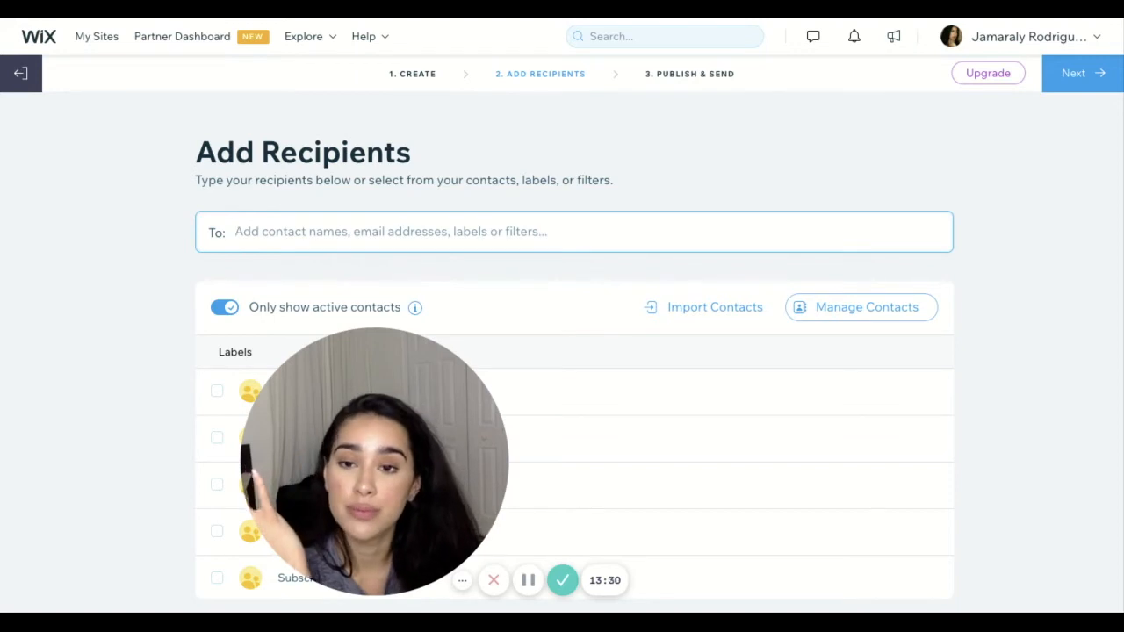
{"action": "mouse_move", "coordinate": [345, 383]}
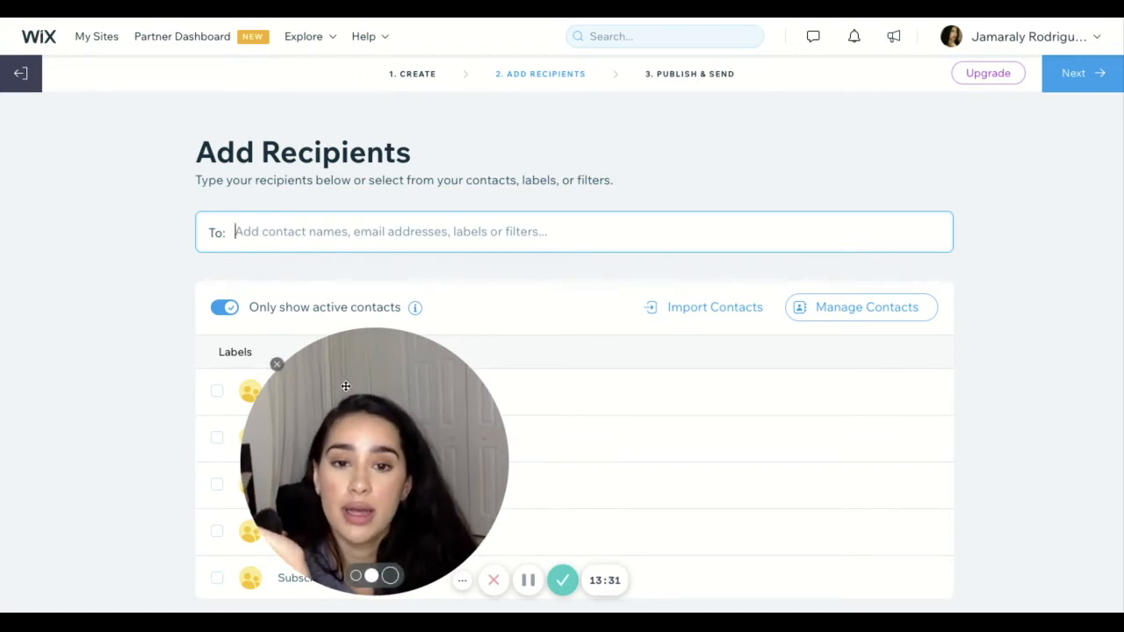
{"action": "left_click_drag", "start_coordinate": [346, 387], "coordinate": [741, 333]}
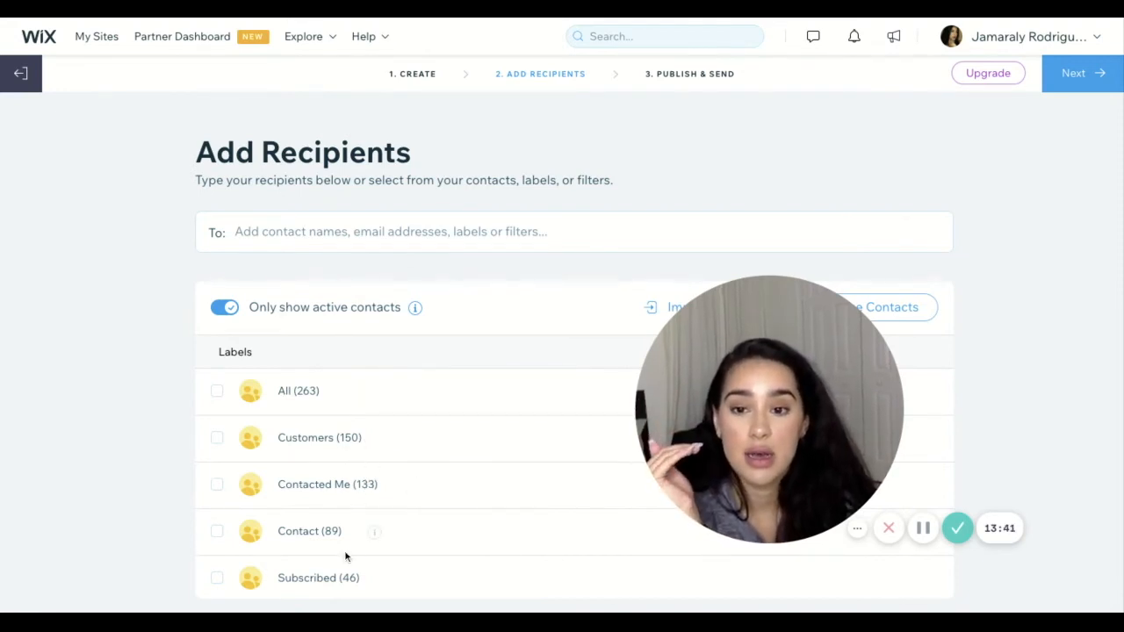
{"action": "scroll", "coordinate": [345, 556], "scroll_direction": "down", "scroll_amount": 3}
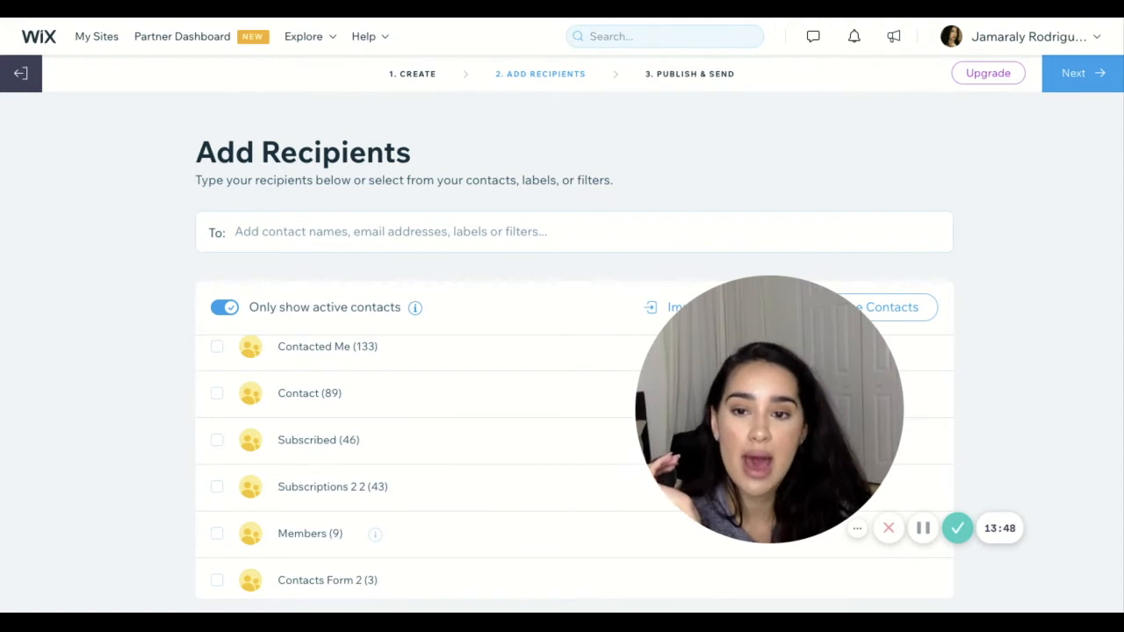
{"action": "scroll", "coordinate": [333, 541], "scroll_direction": "up", "scroll_amount": 3}
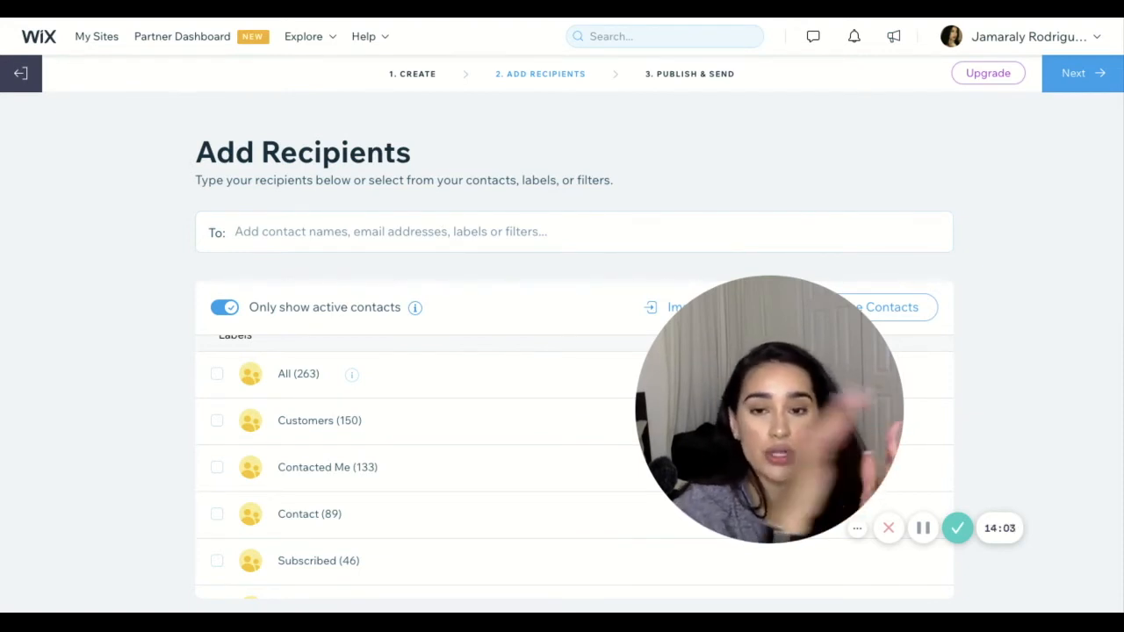
{"action": "left_click", "coordinate": [216, 375]}
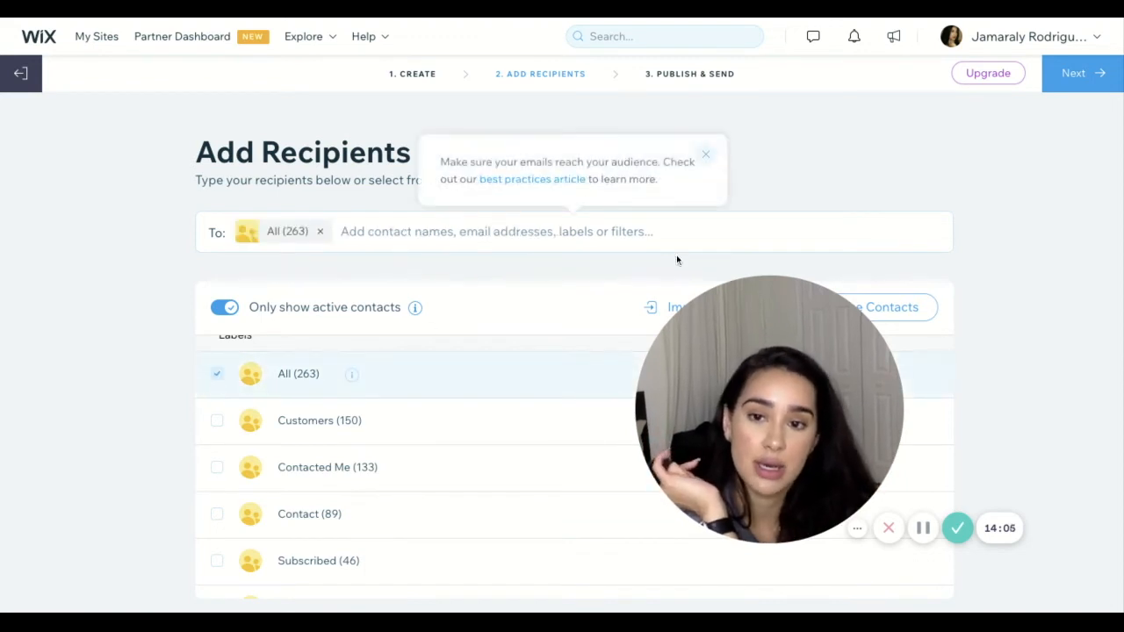
Continue to the publish and send stage and review the subject line, sender name, reply-to email and sending options.
{"action": "left_click", "coordinate": [1075, 79]}
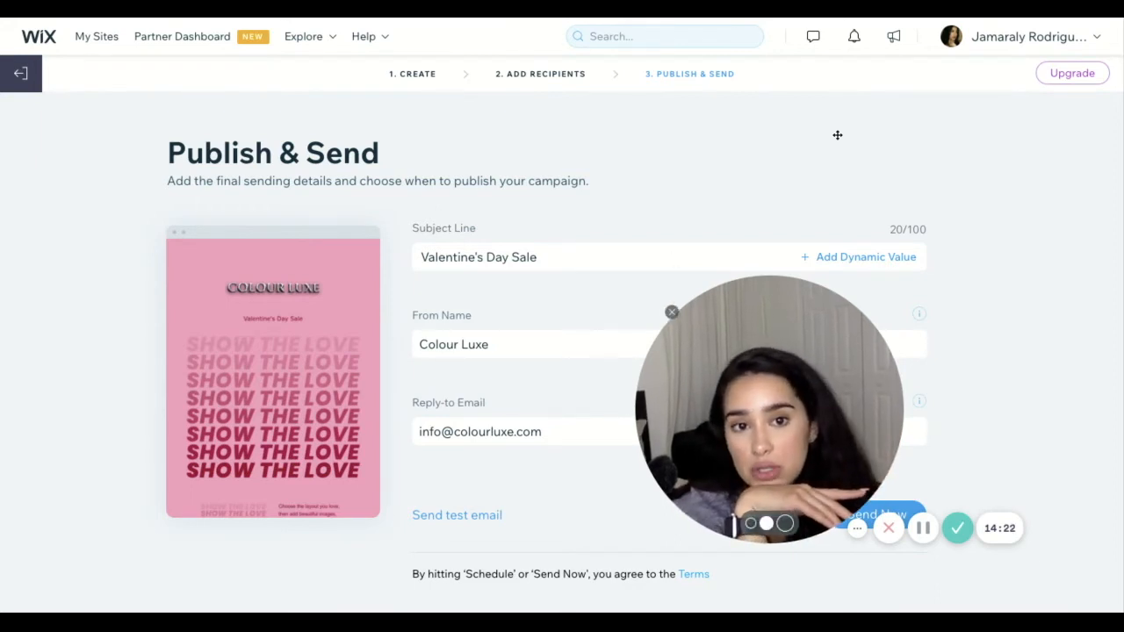
{"action": "left_click_drag", "start_coordinate": [837, 135], "coordinate": [839, 138]}
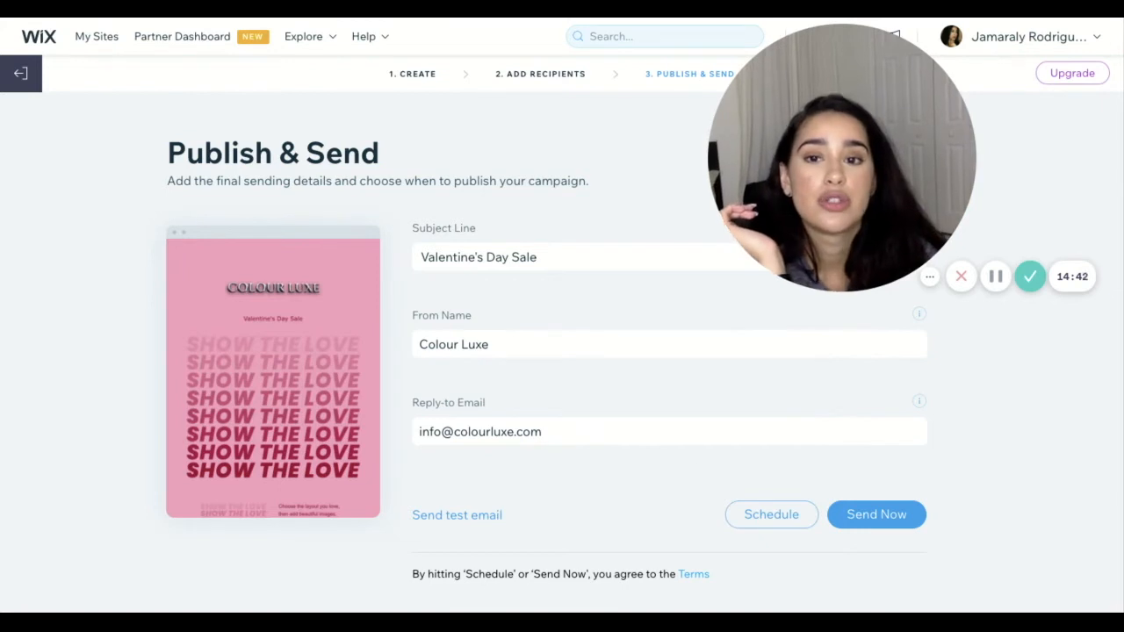
{"action": "left_click_drag", "start_coordinate": [818, 170], "coordinate": [337, 383]}
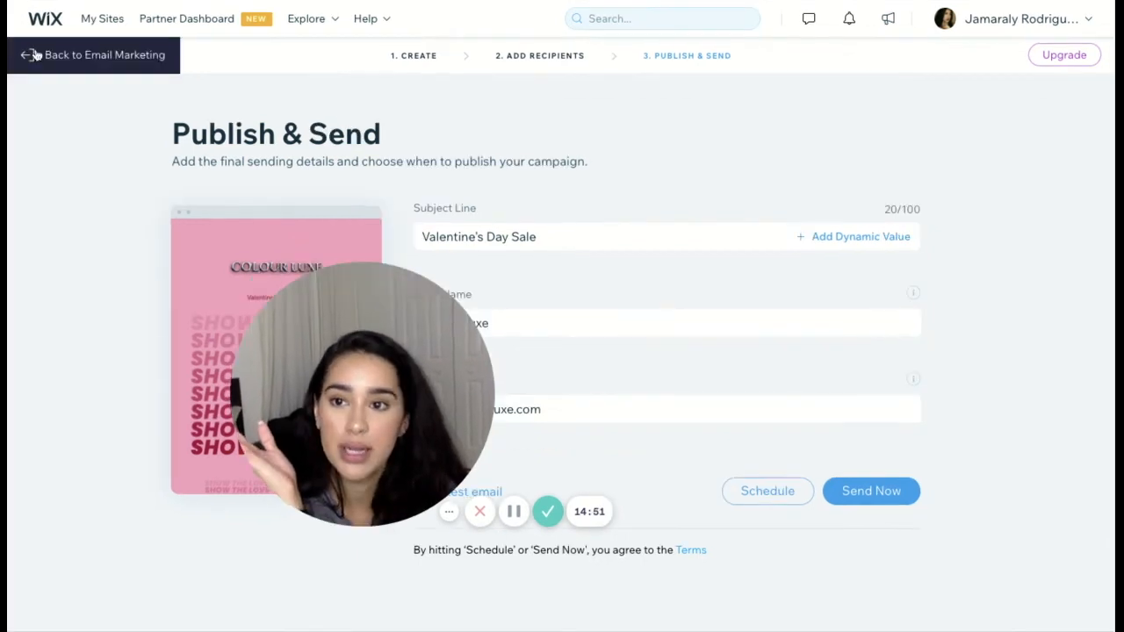
Leave the campaign for the Email Marketing dashboard and browse the full collection of email campaign templates.
{"action": "left_click", "coordinate": [33, 56]}
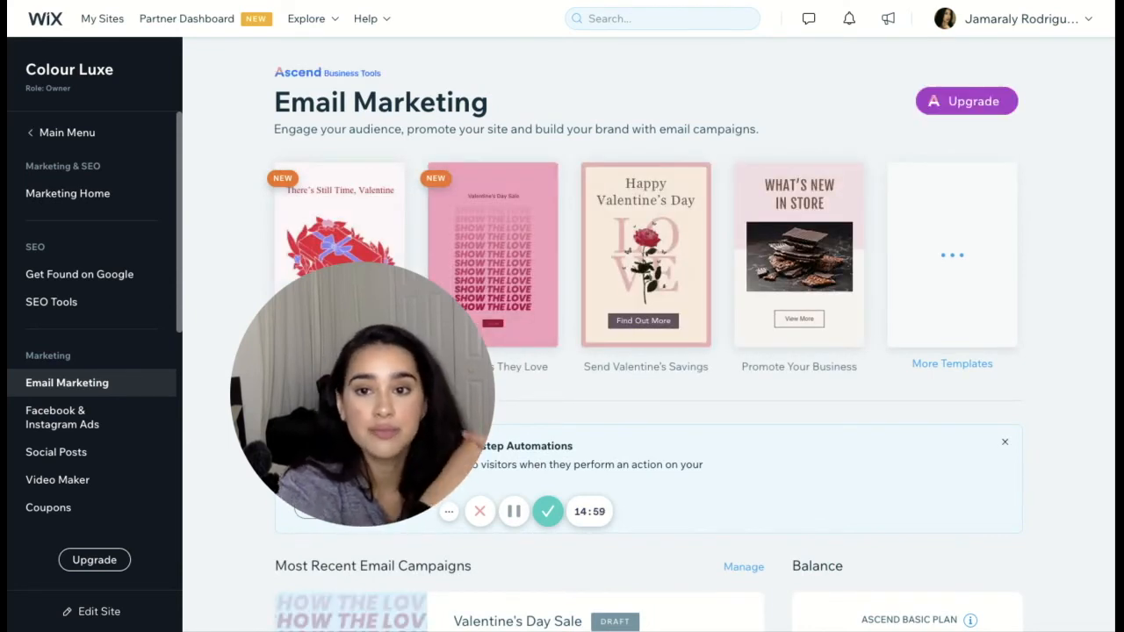
{"action": "left_click", "coordinate": [948, 254]}
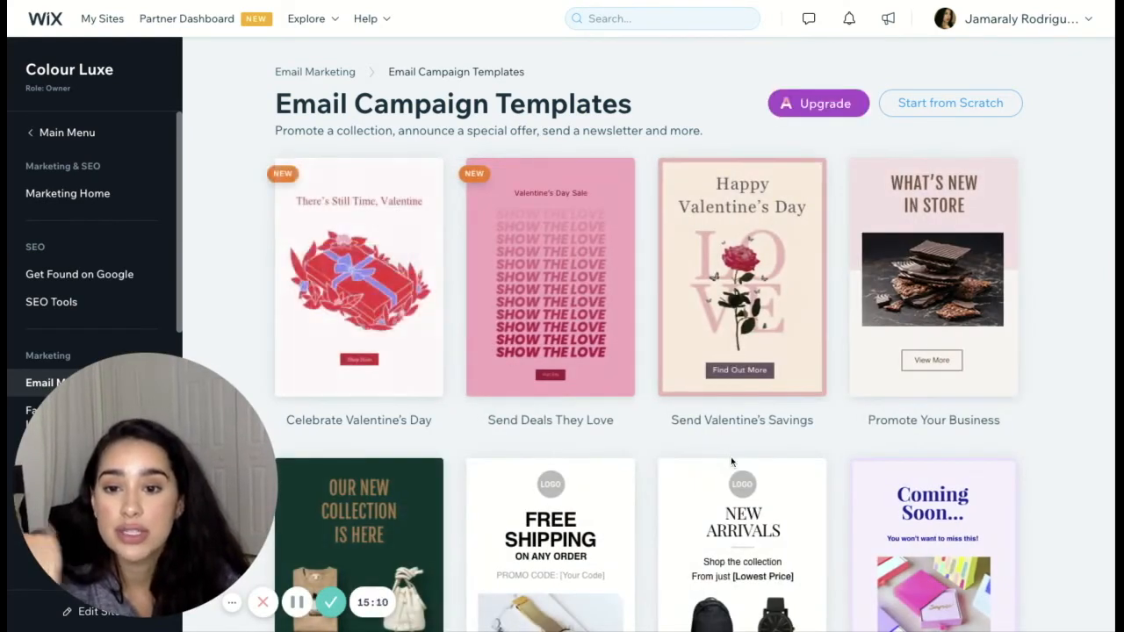
{"action": "scroll", "coordinate": [730, 456], "scroll_direction": "down", "scroll_amount": 1}
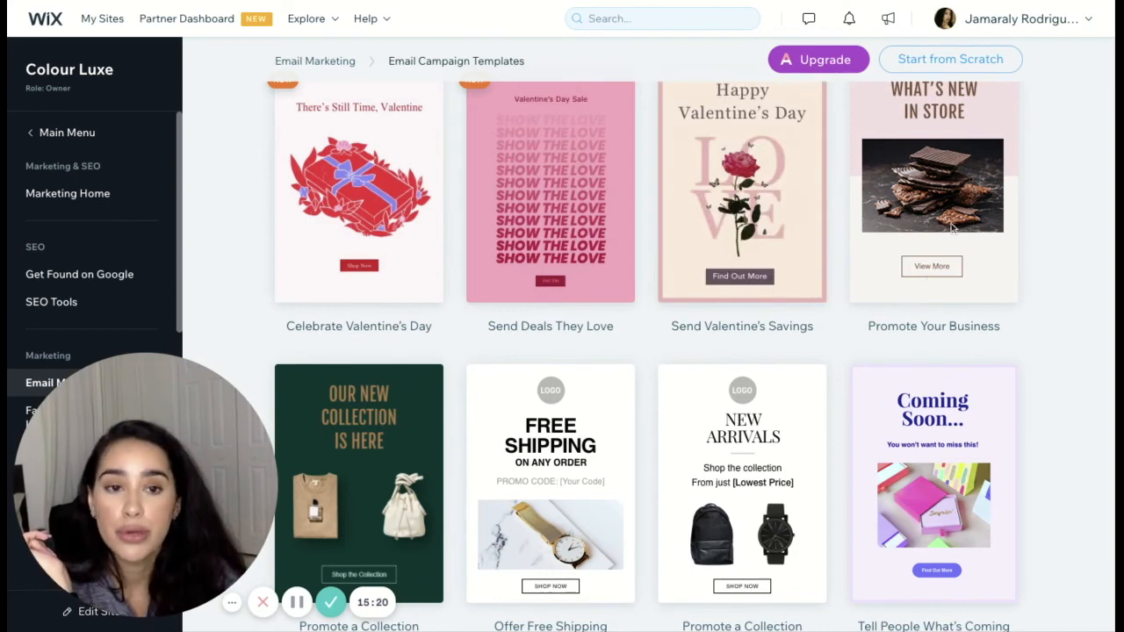
{"action": "mouse_move", "coordinate": [977, 140]}
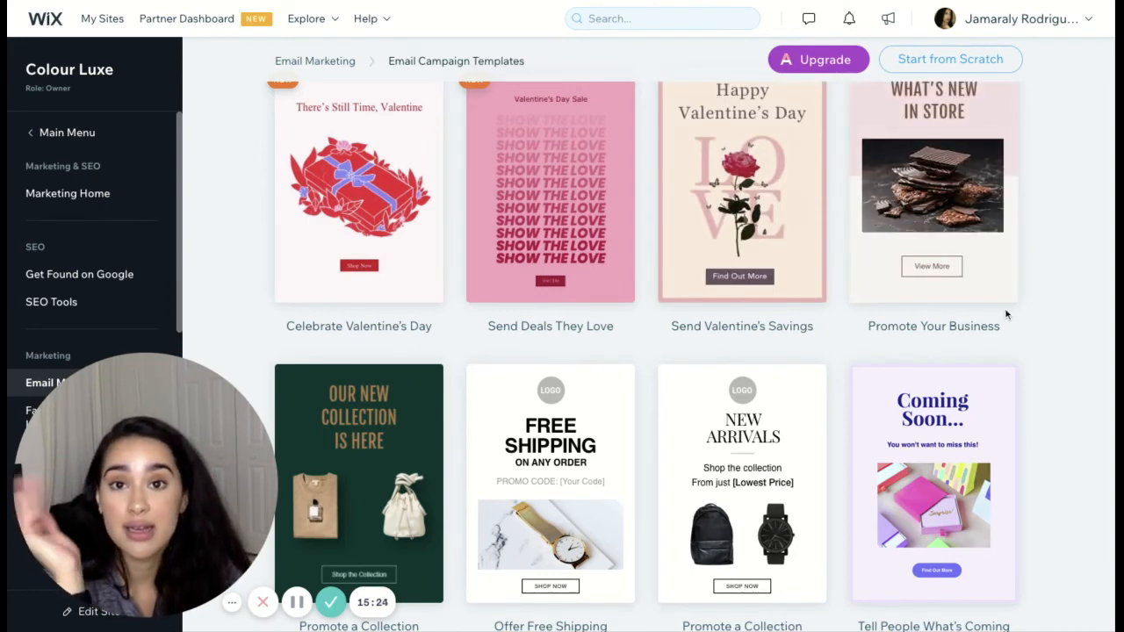
{"action": "scroll", "coordinate": [1006, 314], "scroll_direction": "down", "scroll_amount": 1}
{"action": "scroll", "coordinate": [396, 376], "scroll_direction": "down", "scroll_amount": 1}
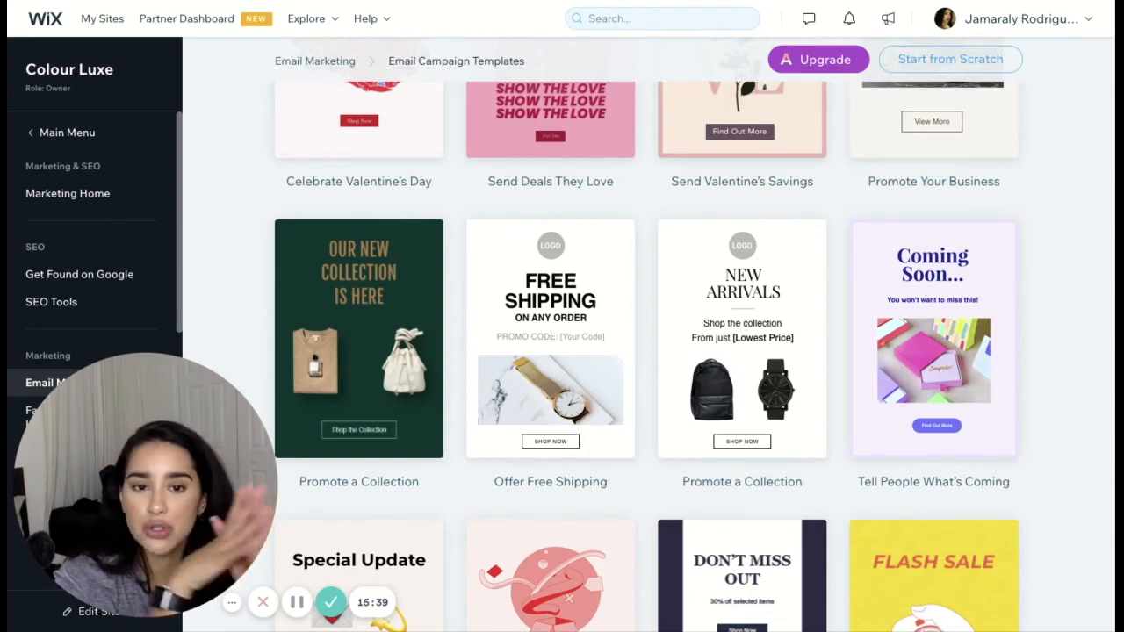
{"action": "scroll", "coordinate": [689, 449], "scroll_direction": "down", "scroll_amount": 5}
{"action": "scroll", "coordinate": [688, 444], "scroll_direction": "down", "scroll_amount": 10}
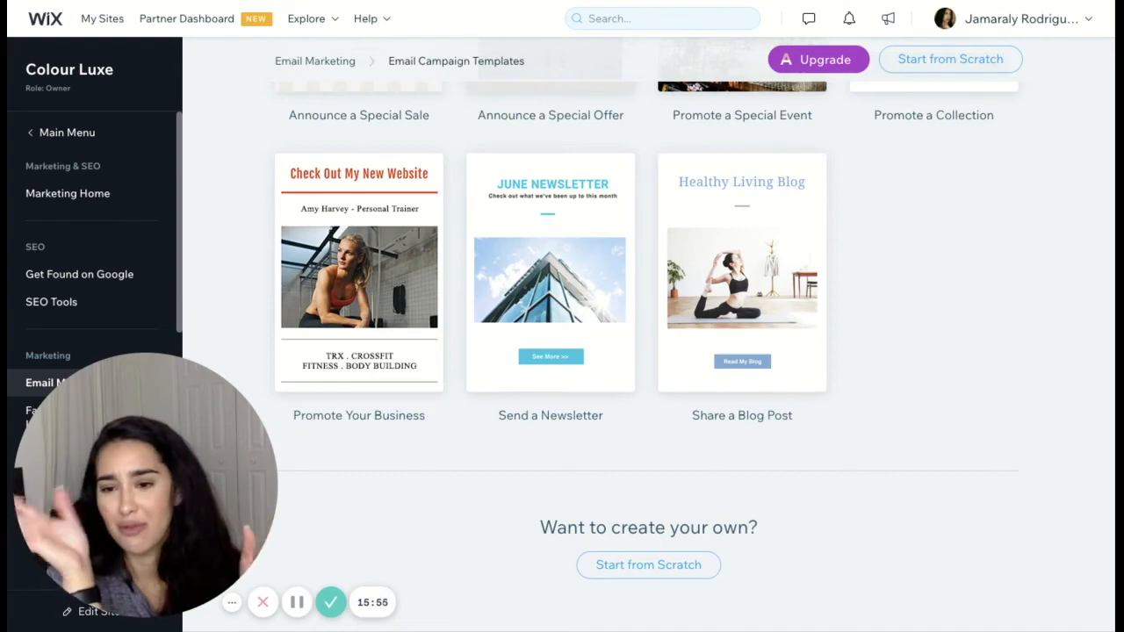
{"action": "scroll", "coordinate": [646, 351], "scroll_direction": "up", "scroll_amount": 20}
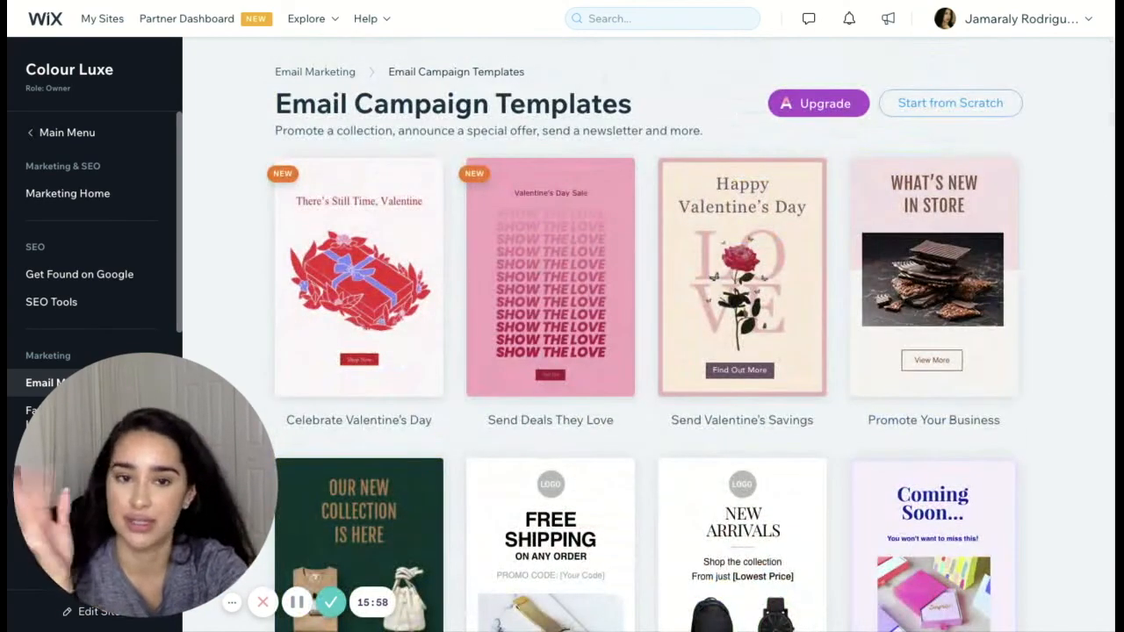
Return to the Email Marketing overview, check the recent campaigns and go to the site's automations.
{"action": "left_click", "coordinate": [326, 80]}
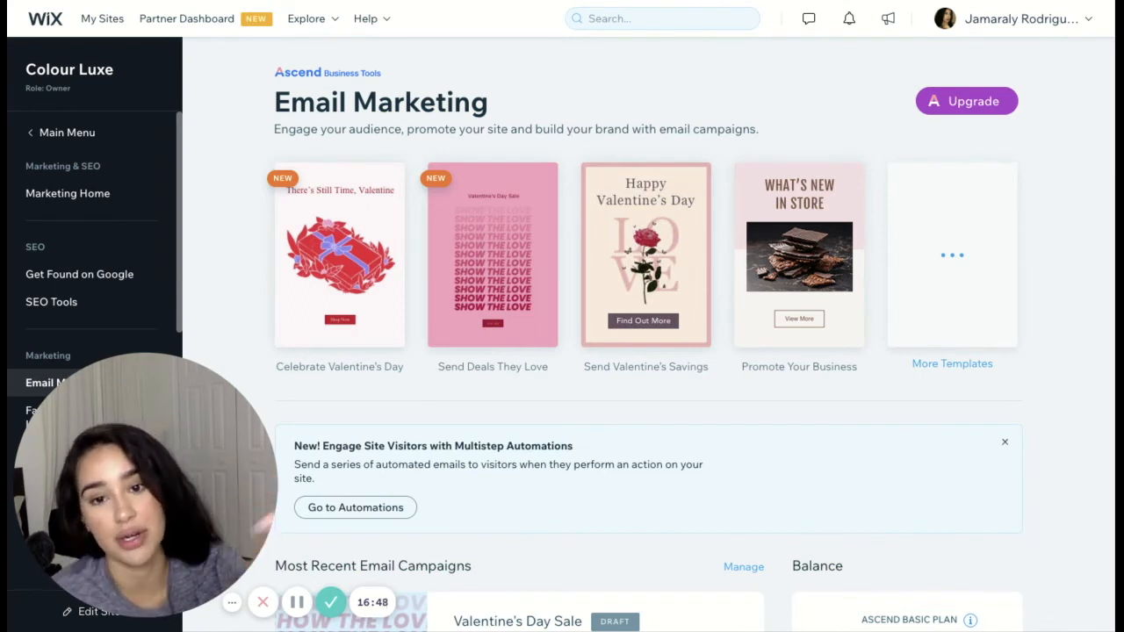
{"action": "scroll", "coordinate": [649, 351], "scroll_direction": "down", "scroll_amount": 3}
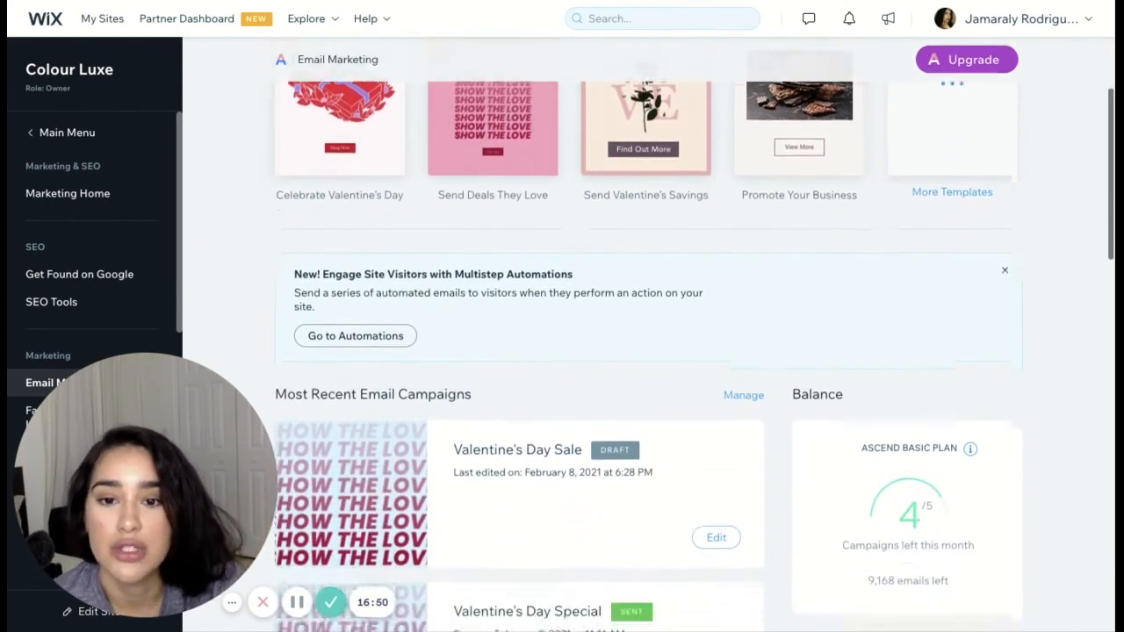
{"action": "scroll", "coordinate": [448, 289], "scroll_direction": "down", "scroll_amount": 1}
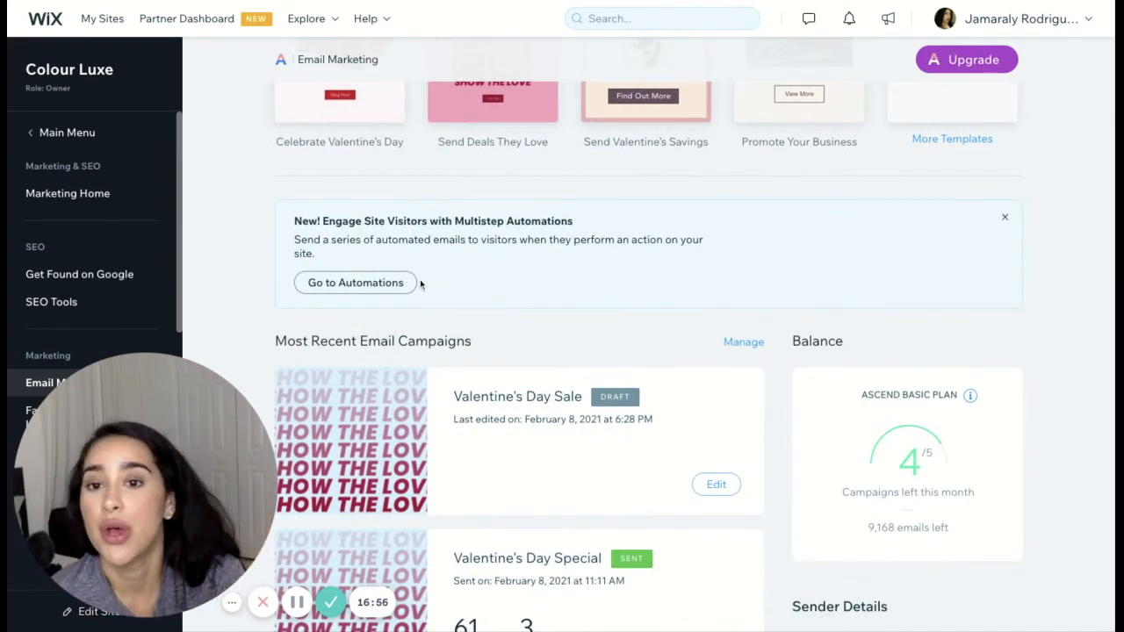
{"action": "left_click", "coordinate": [390, 285]}
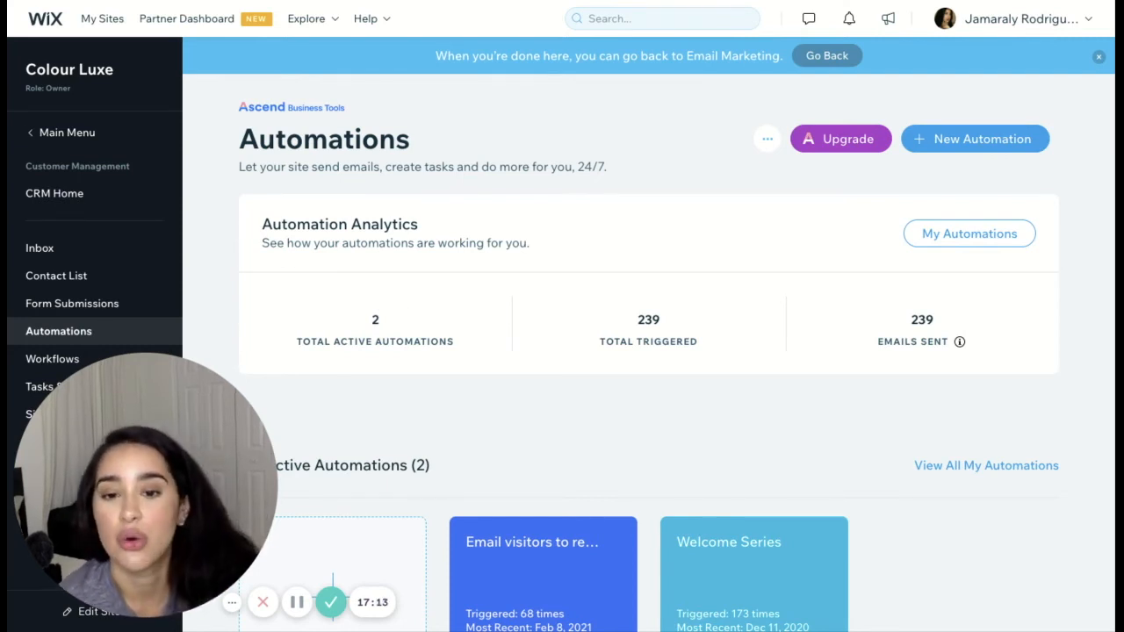
Examine the active automations and the suggested automations for store sales, customer relationships, members, reminders, invoices and tasks.
{"action": "scroll", "coordinate": [535, 381], "scroll_direction": "down", "scroll_amount": 2}
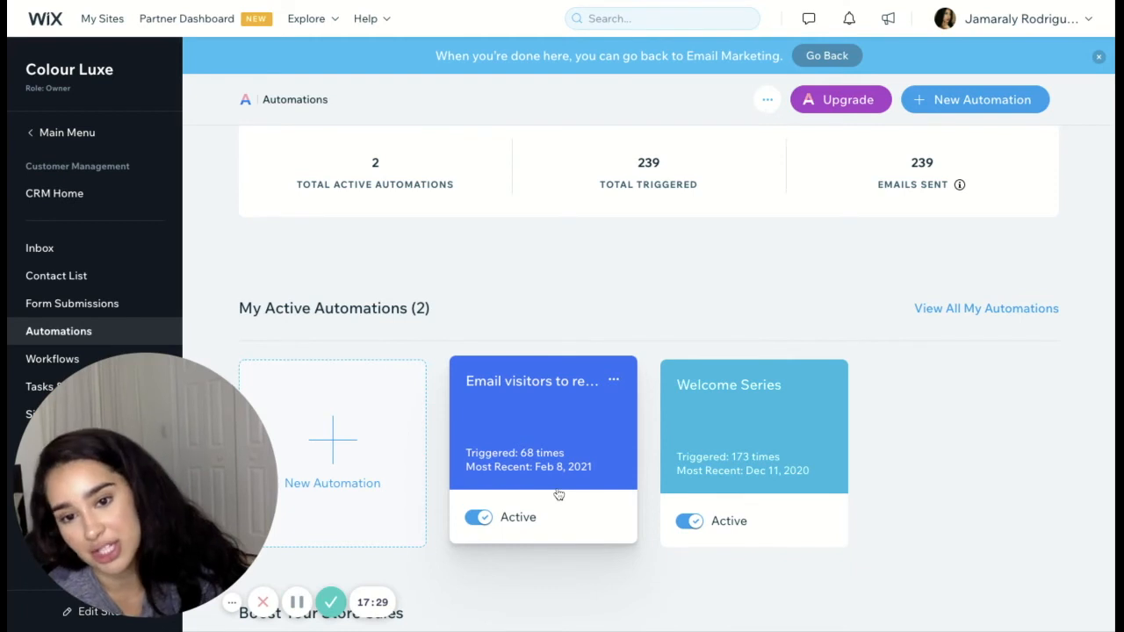
{"action": "scroll", "coordinate": [562, 377], "scroll_direction": "down", "scroll_amount": 3}
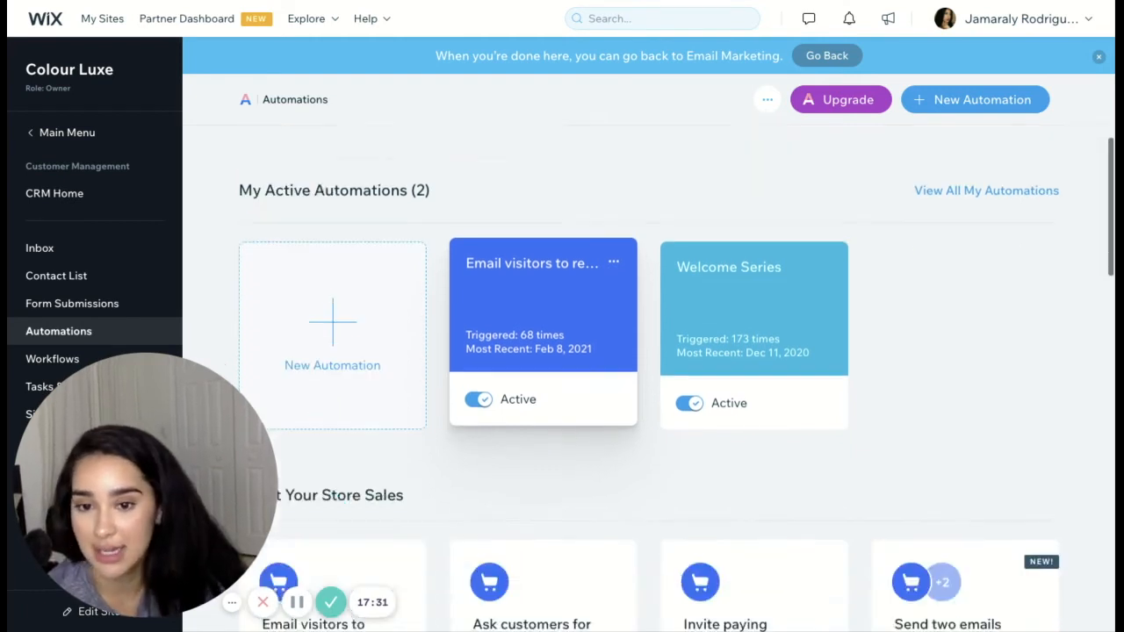
{"action": "scroll", "coordinate": [542, 544], "scroll_direction": "down", "scroll_amount": 4}
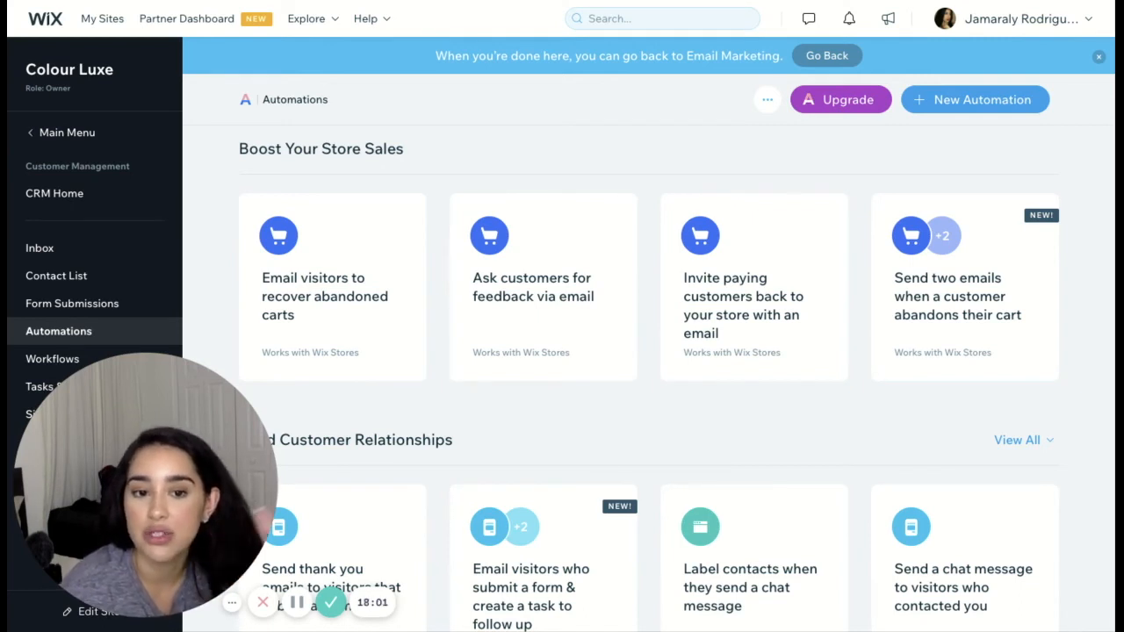
{"action": "scroll", "coordinate": [753, 378], "scroll_direction": "down", "scroll_amount": 6}
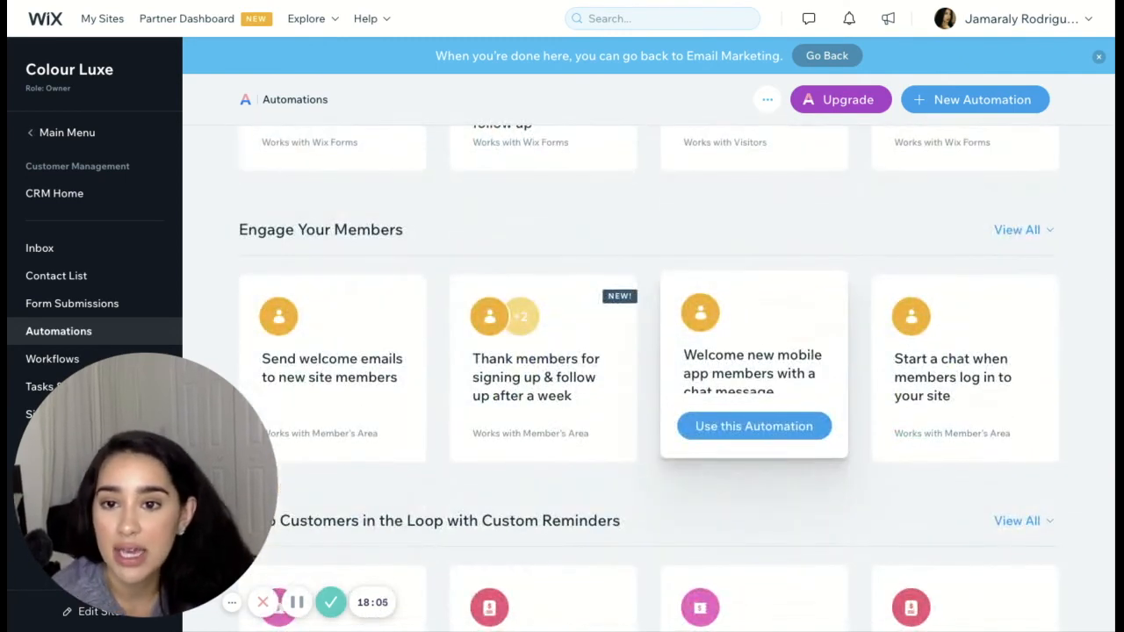
{"action": "scroll", "coordinate": [754, 378], "scroll_direction": "down", "scroll_amount": 2}
{"action": "scroll", "coordinate": [753, 377], "scroll_direction": "down", "scroll_amount": 4}
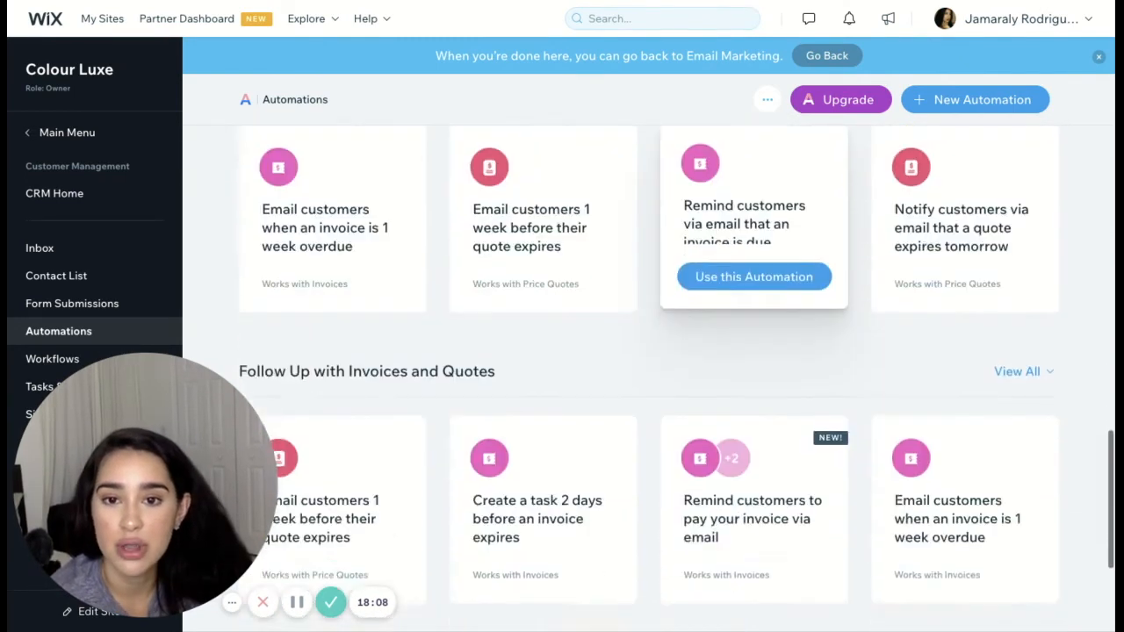
{"action": "scroll", "coordinate": [753, 377], "scroll_direction": "down", "scroll_amount": 5}
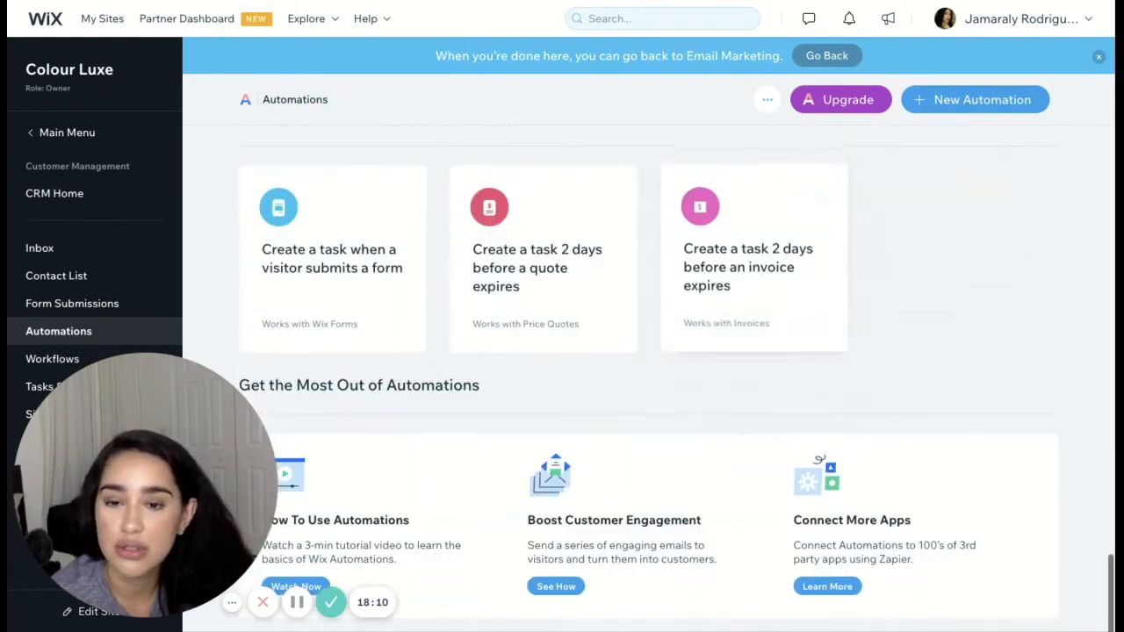
{"action": "scroll", "coordinate": [648, 377], "scroll_direction": "up", "scroll_amount": 12}
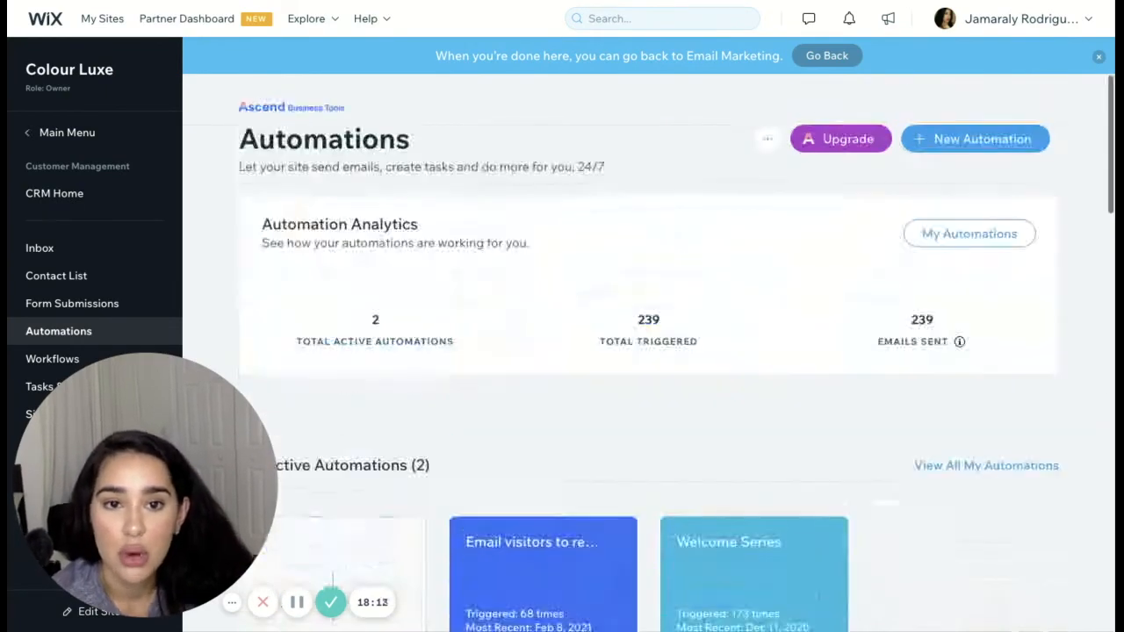
Open the setup of the suggested automation that emails visitors to recover abandoned carts and inspect its trigger and timing settings.
{"action": "scroll", "coordinate": [647, 378], "scroll_direction": "down", "scroll_amount": 4}
{"action": "scroll", "coordinate": [650, 378], "scroll_direction": "down", "scroll_amount": 3}
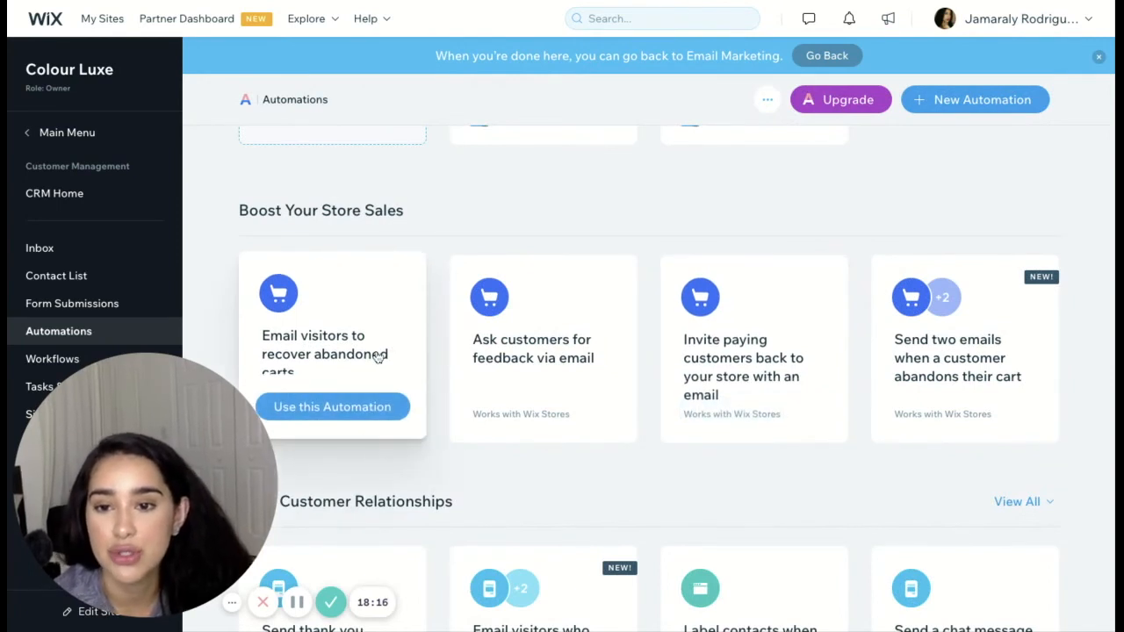
{"action": "left_click", "coordinate": [362, 410]}
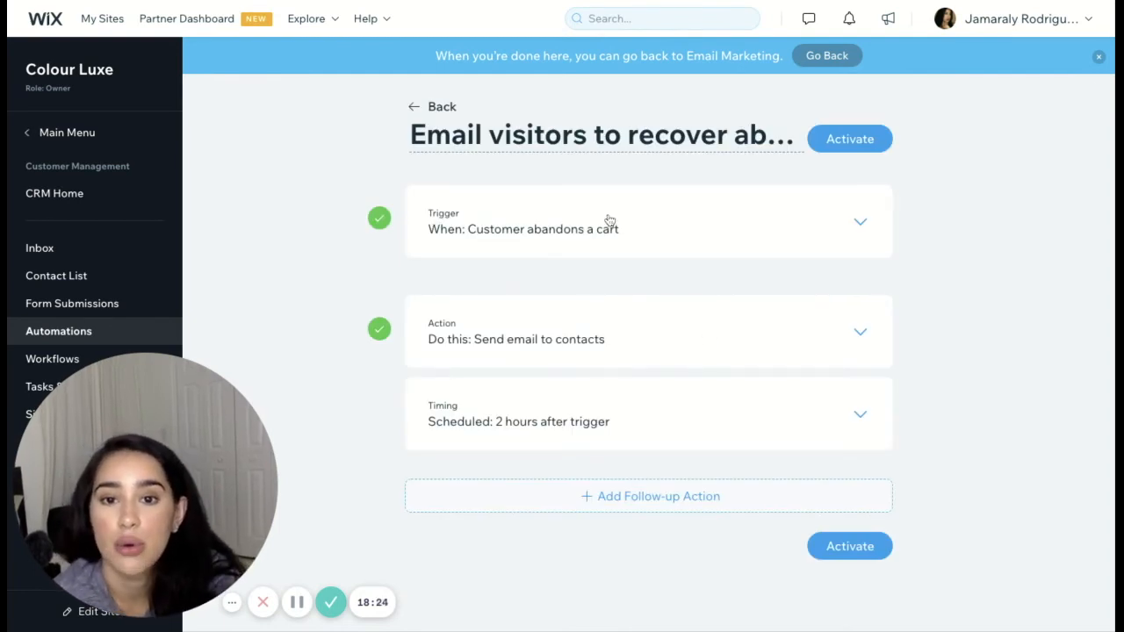
{"action": "left_click", "coordinate": [609, 219]}
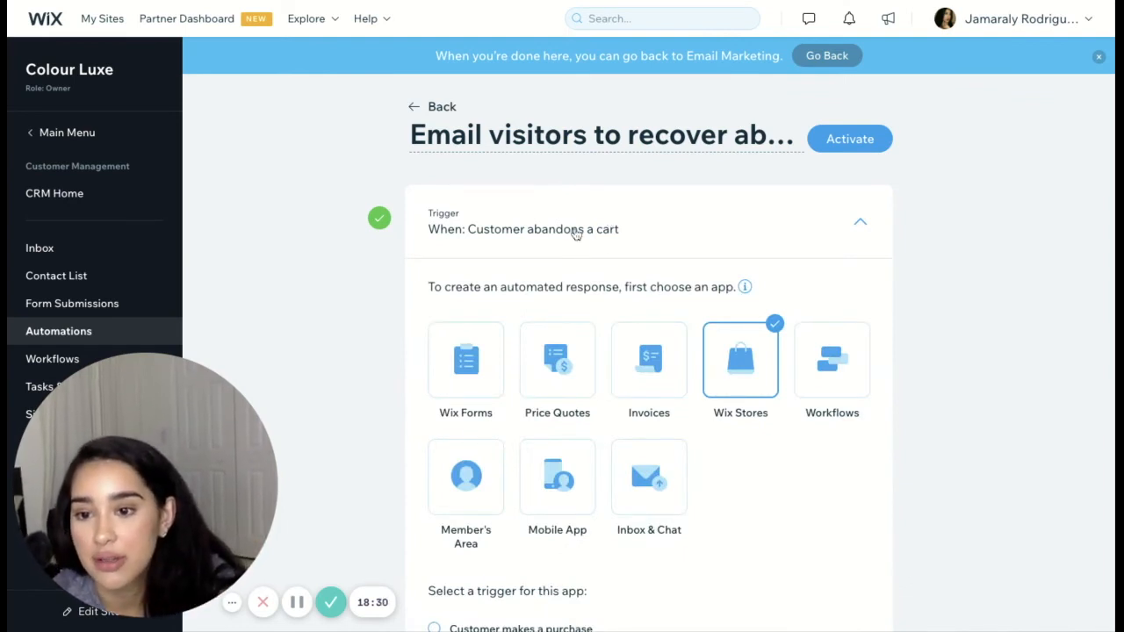
{"action": "scroll", "coordinate": [575, 234], "scroll_direction": "down", "scroll_amount": 3}
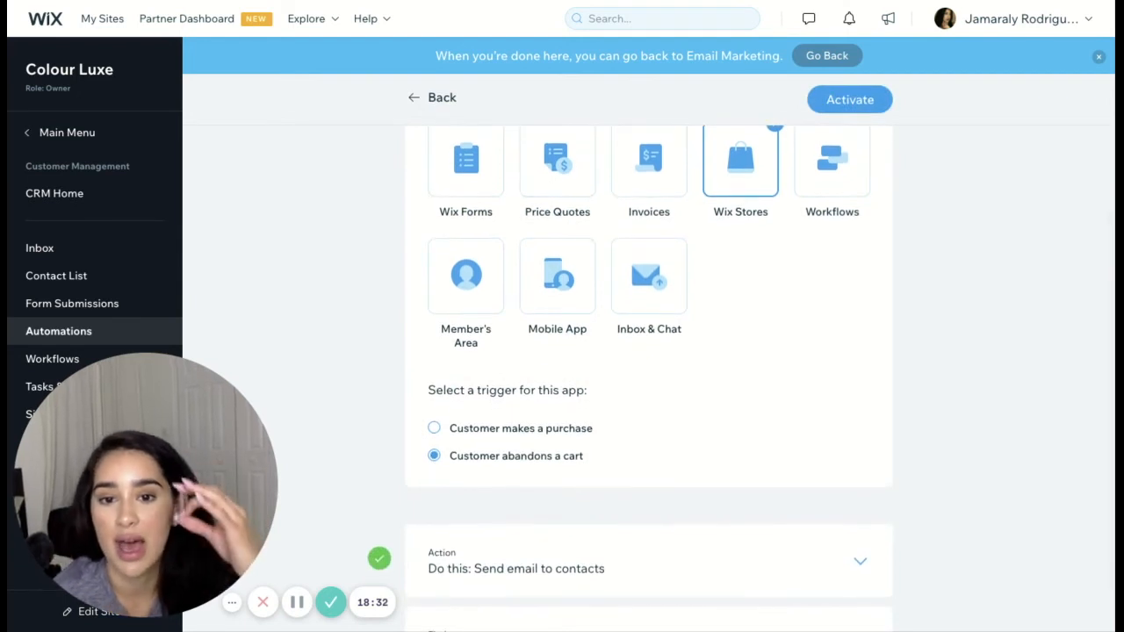
{"action": "scroll", "coordinate": [752, 383], "scroll_direction": "down", "scroll_amount": 2}
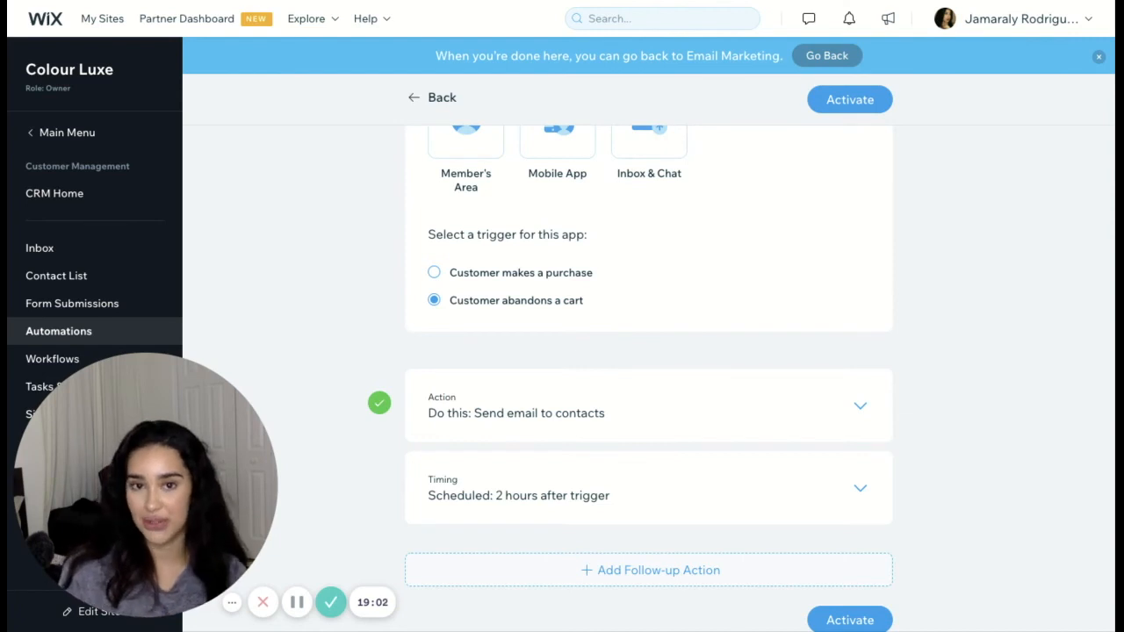
{"action": "left_click", "coordinate": [767, 486]}
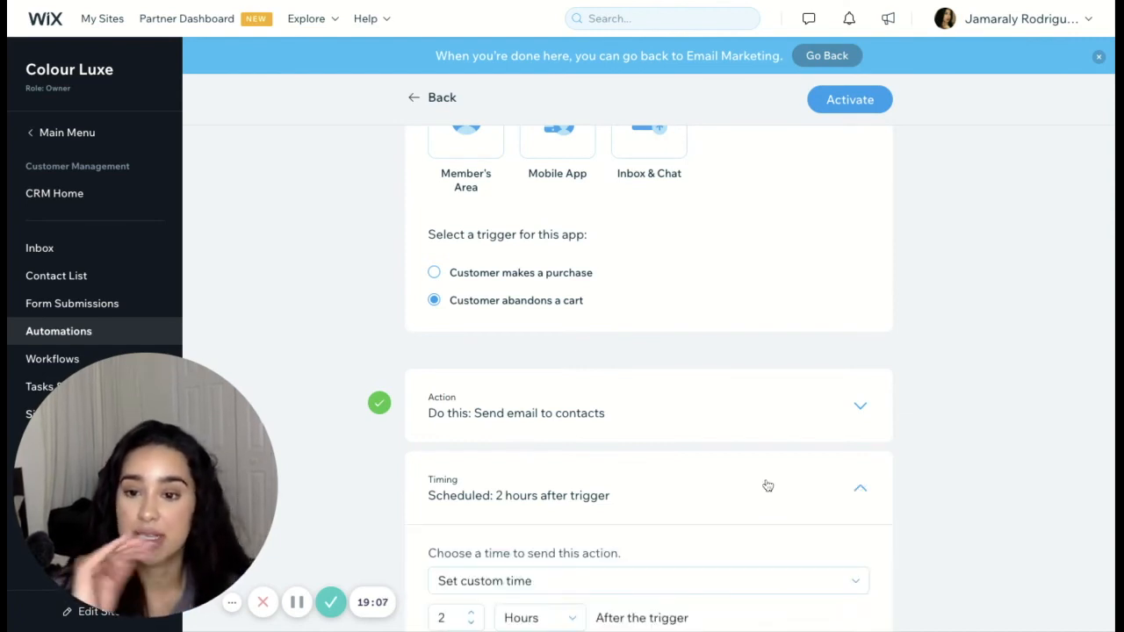
{"action": "scroll", "coordinate": [648, 377], "scroll_direction": "down", "scroll_amount": 3}
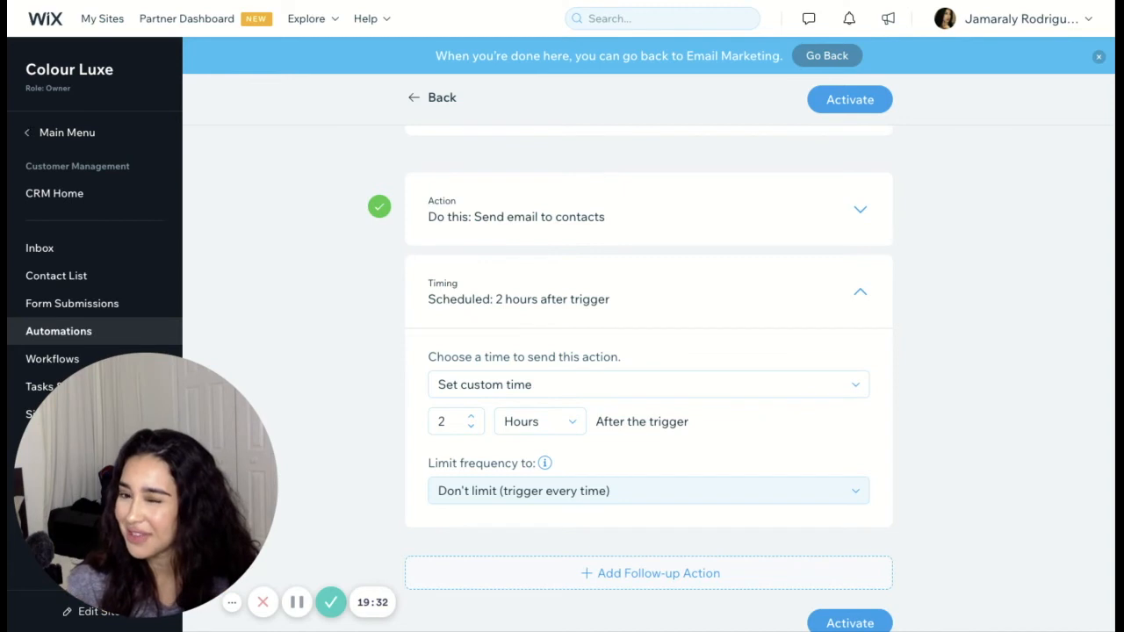
Finish reviewing the suggested abandoned-cart automation's settings and return to the Automations overview without activating it.
{"action": "scroll", "coordinate": [604, 300], "scroll_direction": "down", "scroll_amount": 1}
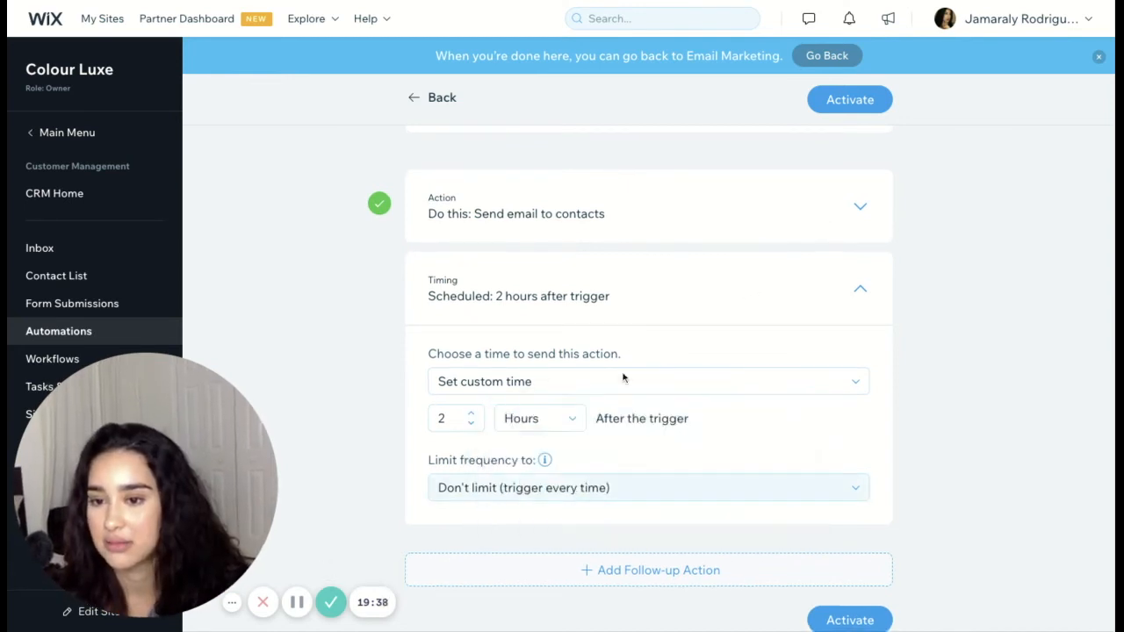
{"action": "scroll", "coordinate": [743, 427], "scroll_direction": "up", "scroll_amount": 10}
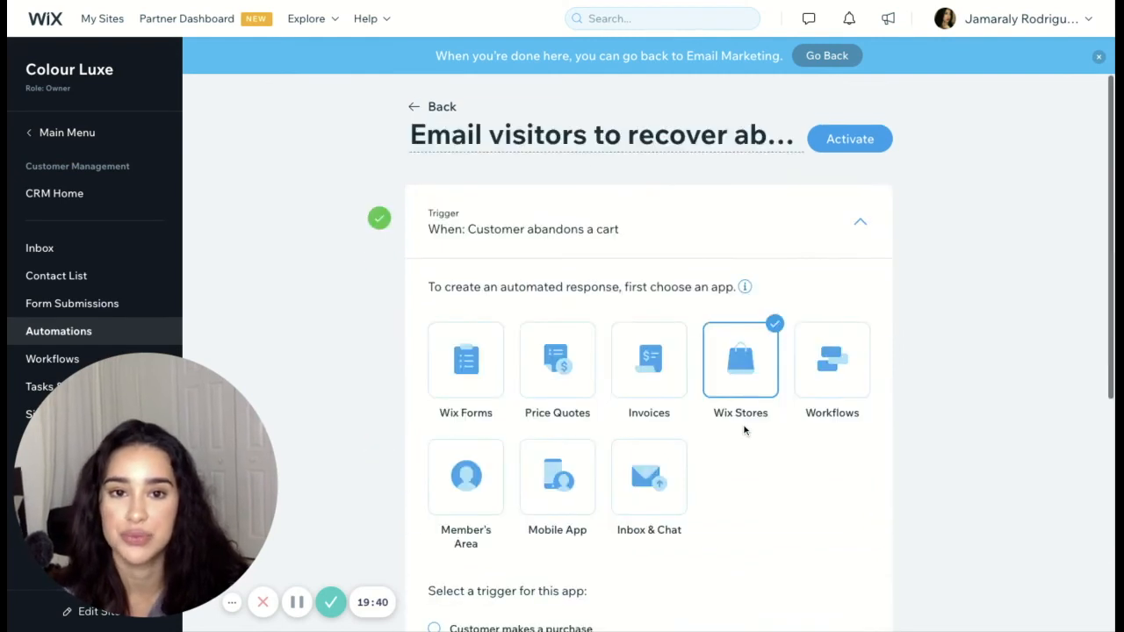
{"action": "left_click", "coordinate": [417, 108]}
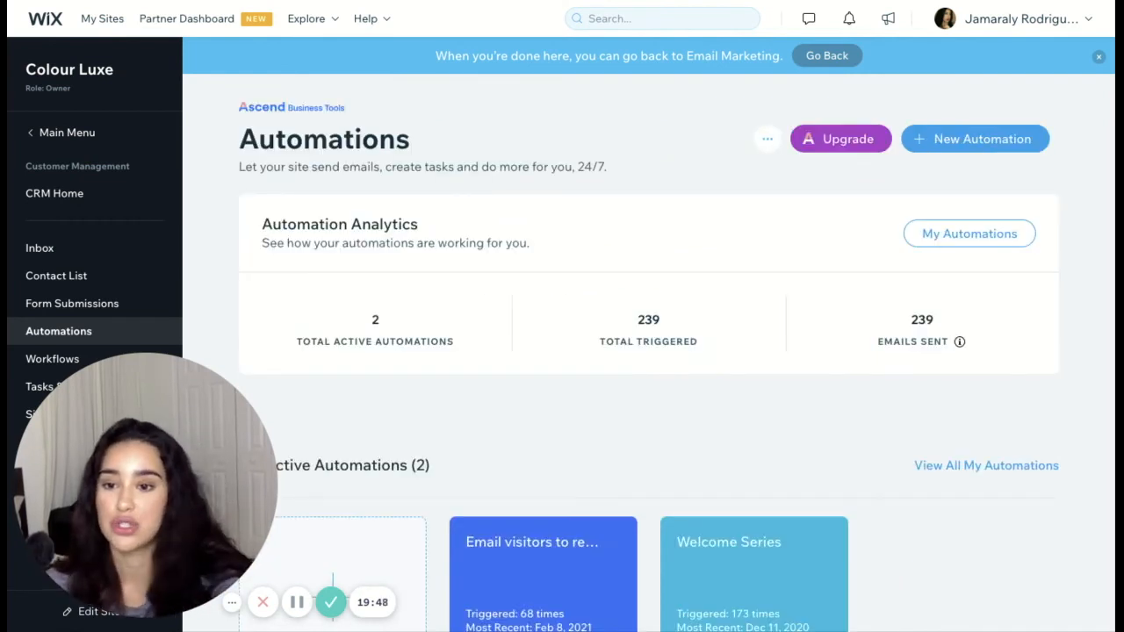
Open the active automation that emails visitors to recover abandoned carts and examine its trigger, email actions and timing in each step.
{"action": "left_click", "coordinate": [507, 551]}
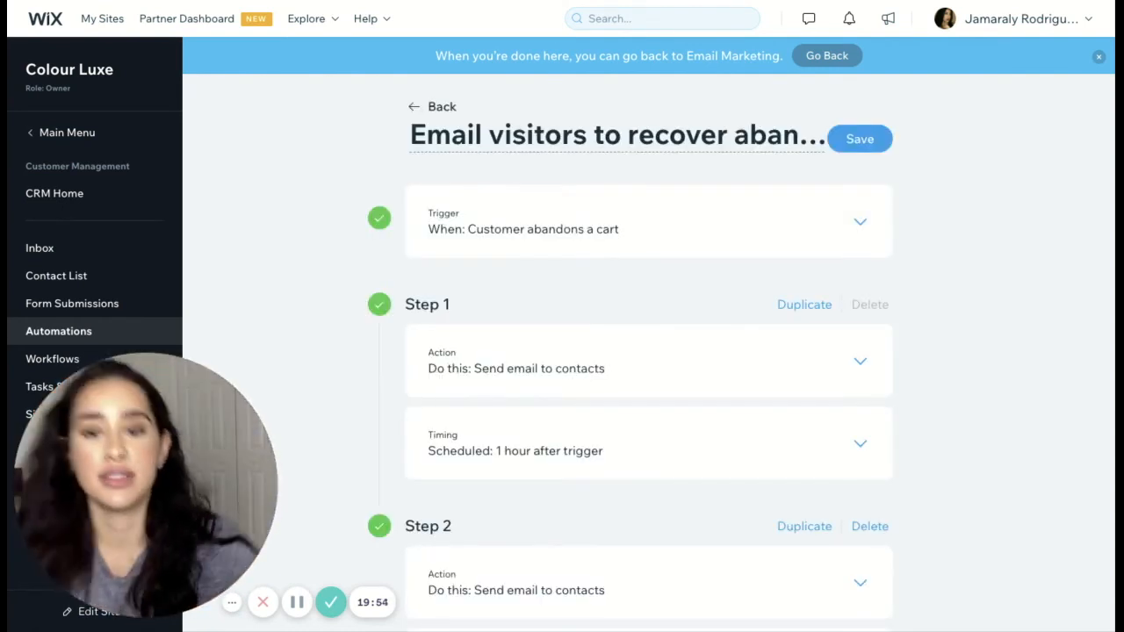
{"action": "scroll", "coordinate": [634, 428], "scroll_direction": "down", "scroll_amount": 2}
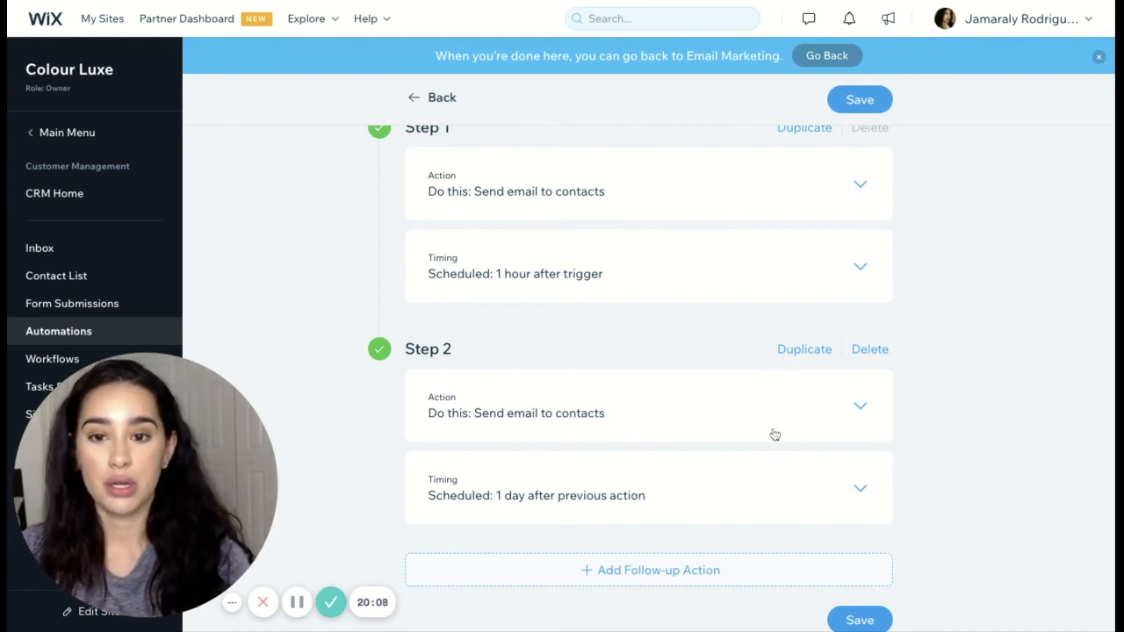
{"action": "scroll", "coordinate": [1004, 332], "scroll_direction": "up", "scroll_amount": 1}
{"action": "scroll", "coordinate": [1003, 332], "scroll_direction": "up", "scroll_amount": 3}
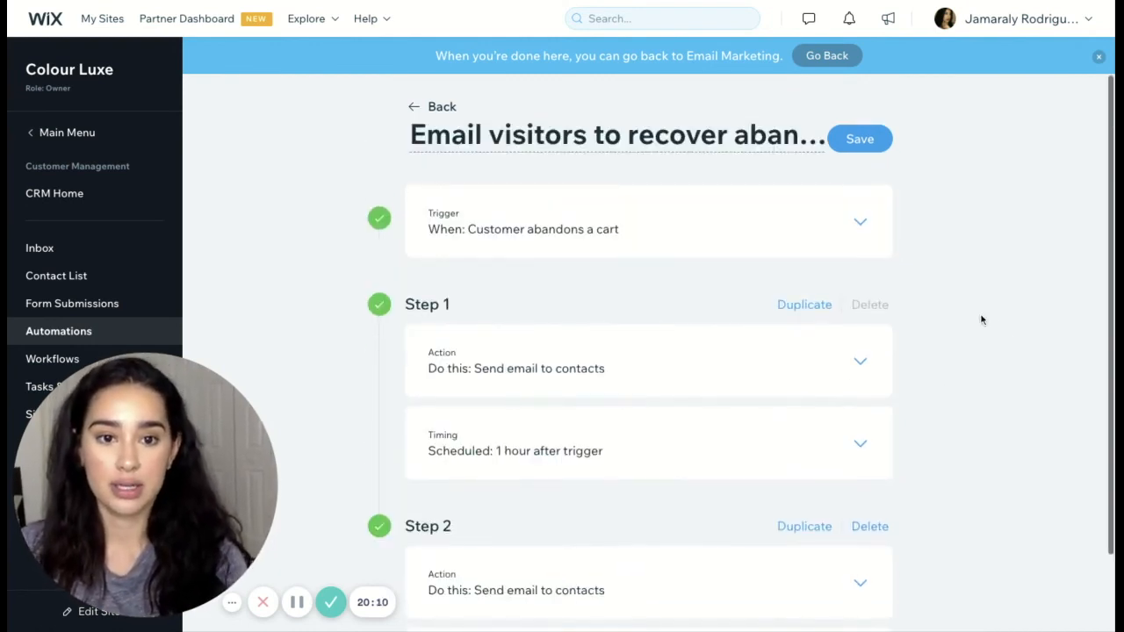
{"action": "scroll", "coordinate": [848, 387], "scroll_direction": "down", "scroll_amount": 3}
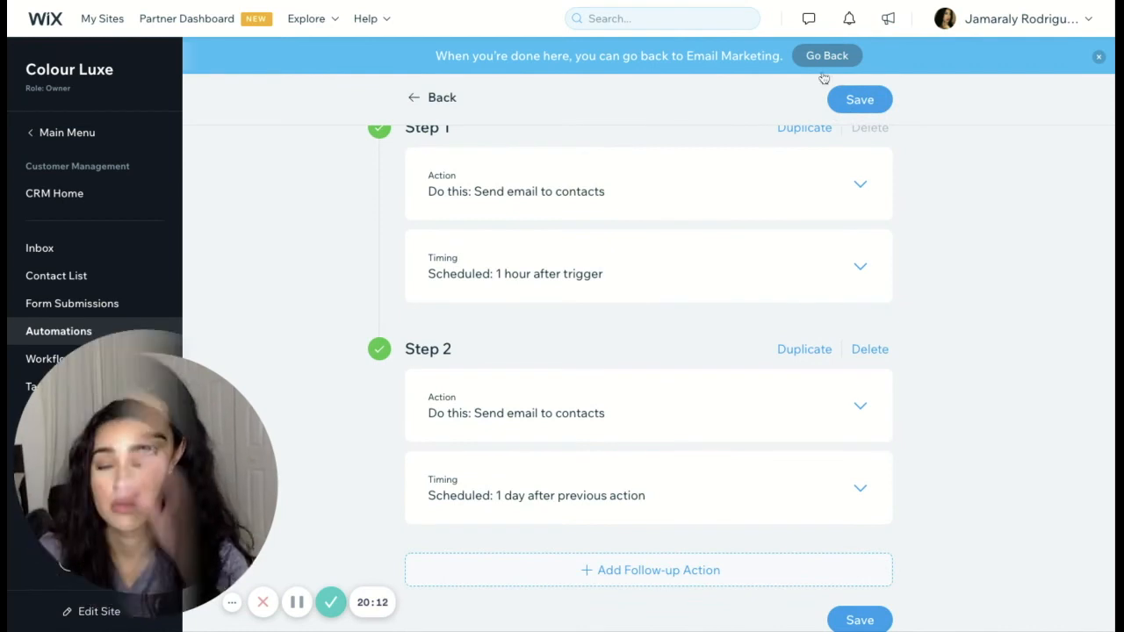